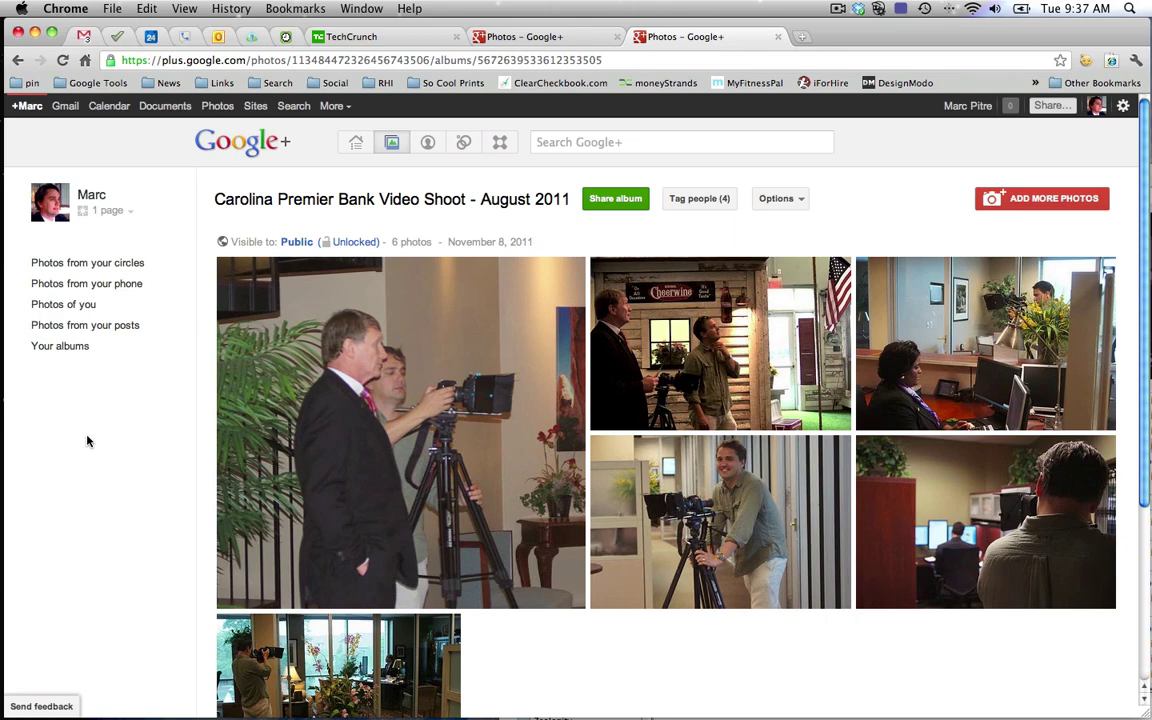
Open the first photo of the 'Carolina Premier Bank Video Shoot - August 2011' album full-size.
click(455, 438)
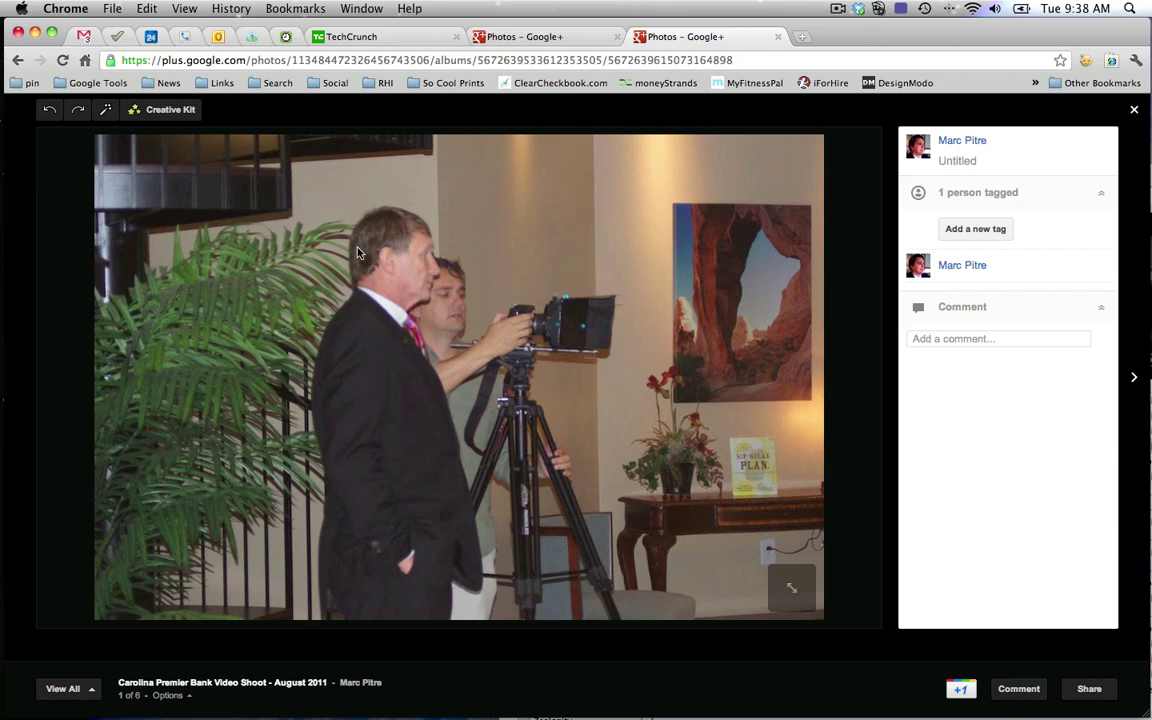
Launch Creative Kit on the tripod photo to begin editing it.
click(166, 112)
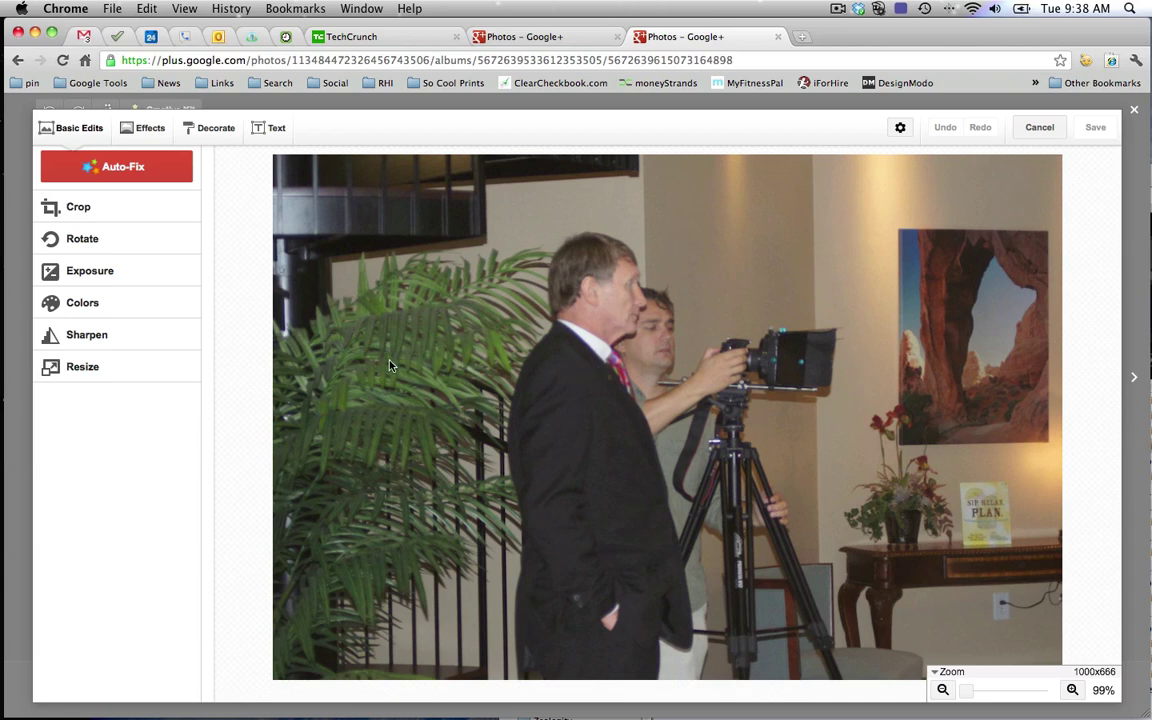
Crop to a 5 x 7 frame aligned to the bottom edge, giving 463 x 648.
click(75, 209)
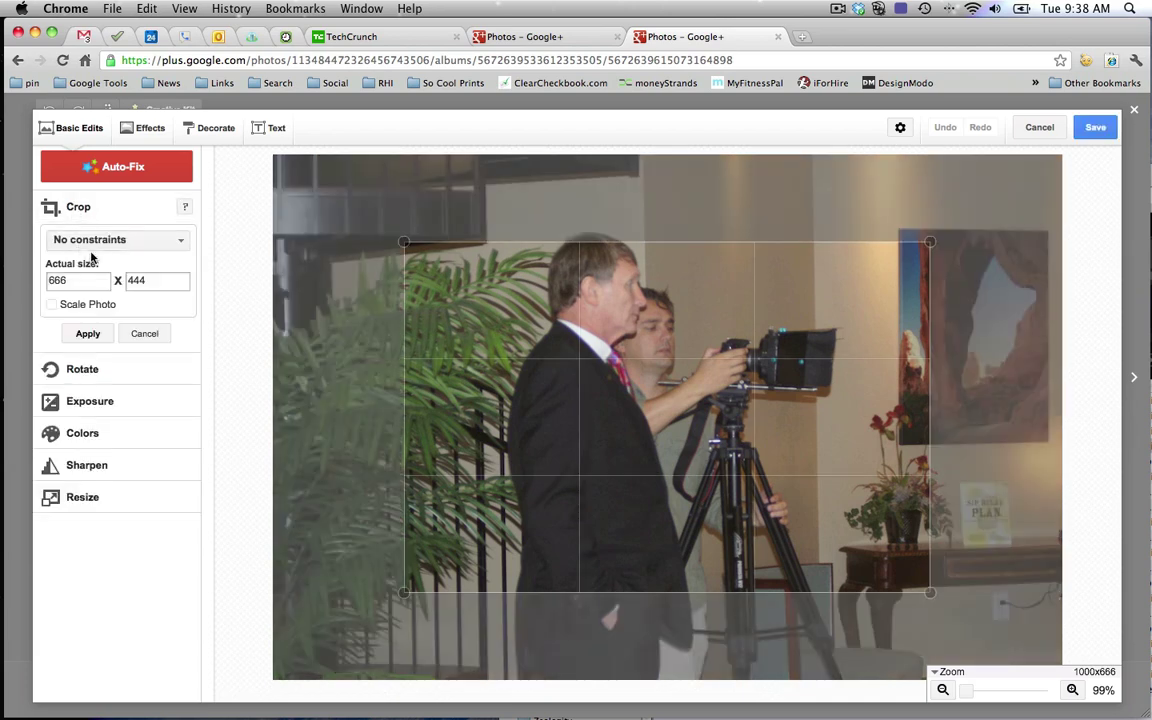
click(136, 241)
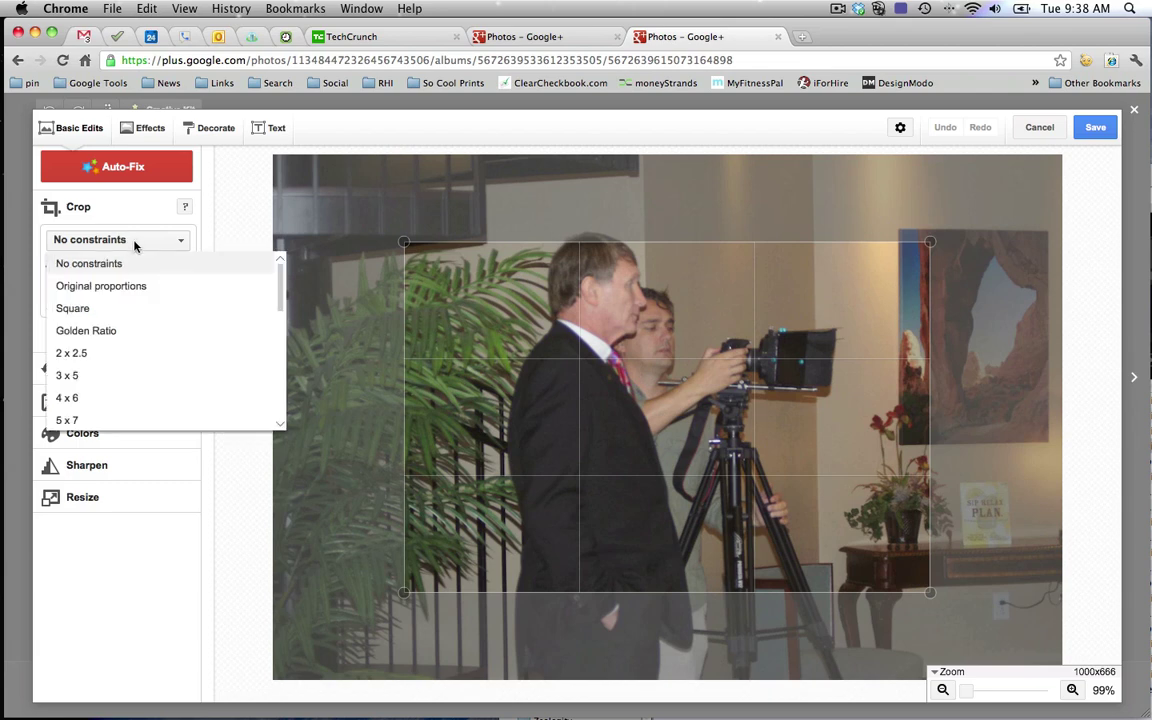
click(128, 420)
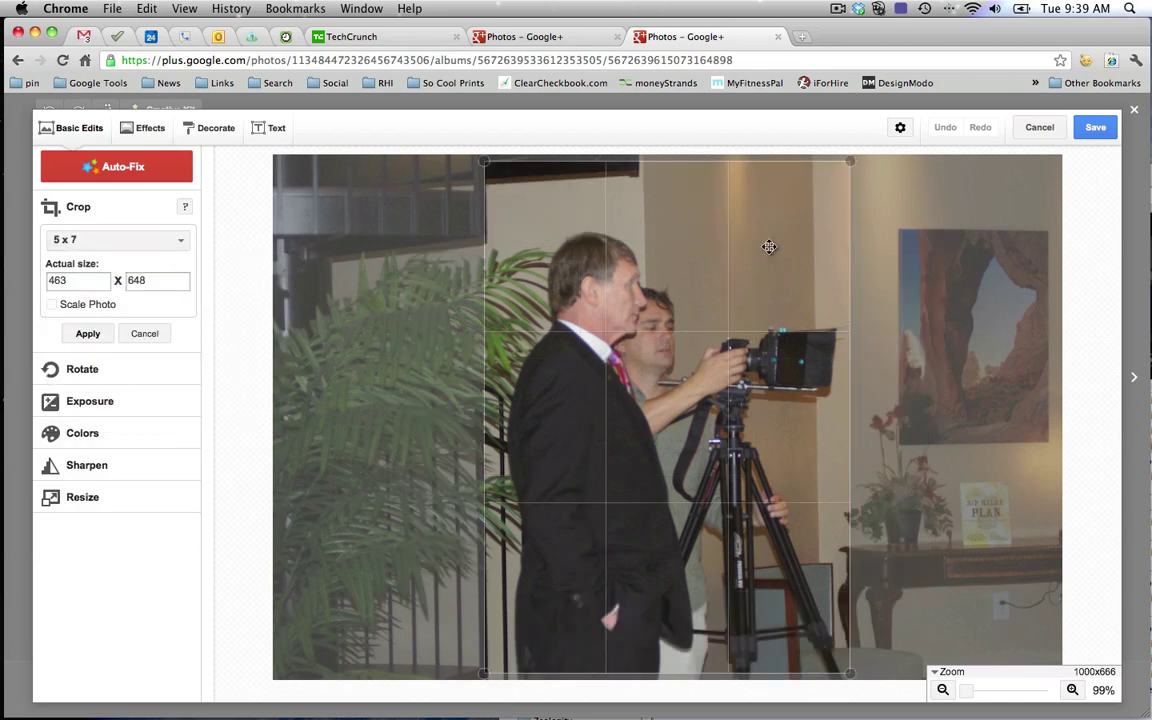
drag(720, 285, 723, 297)
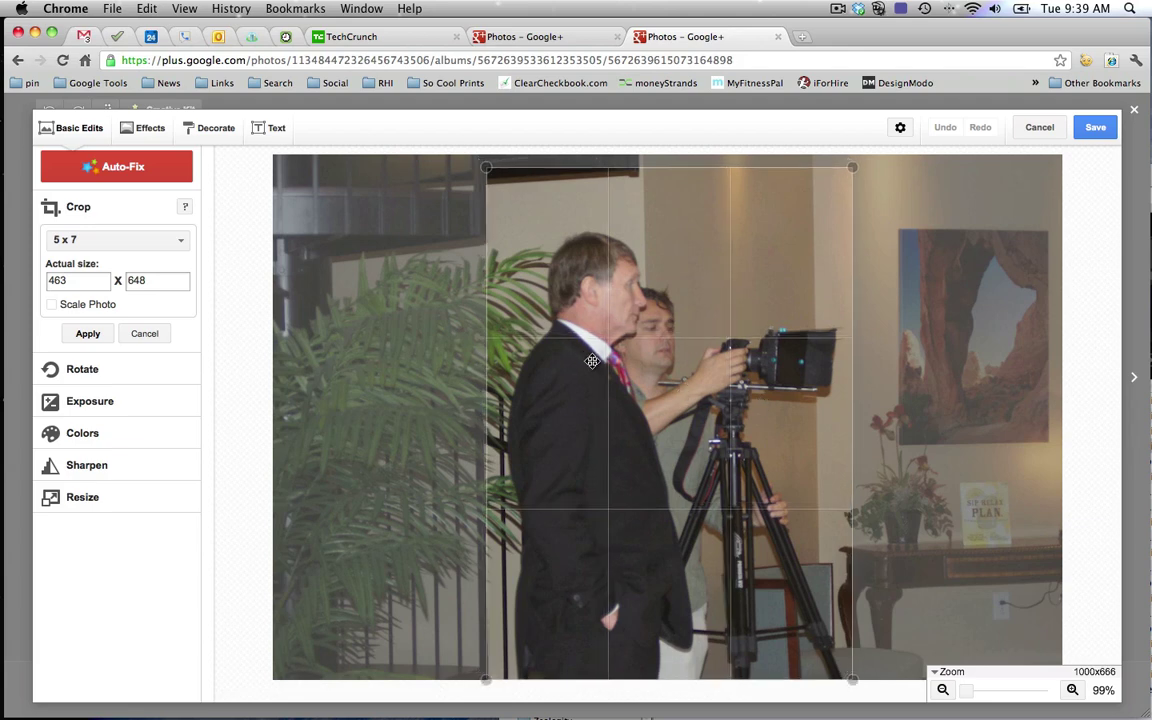
click(87, 333)
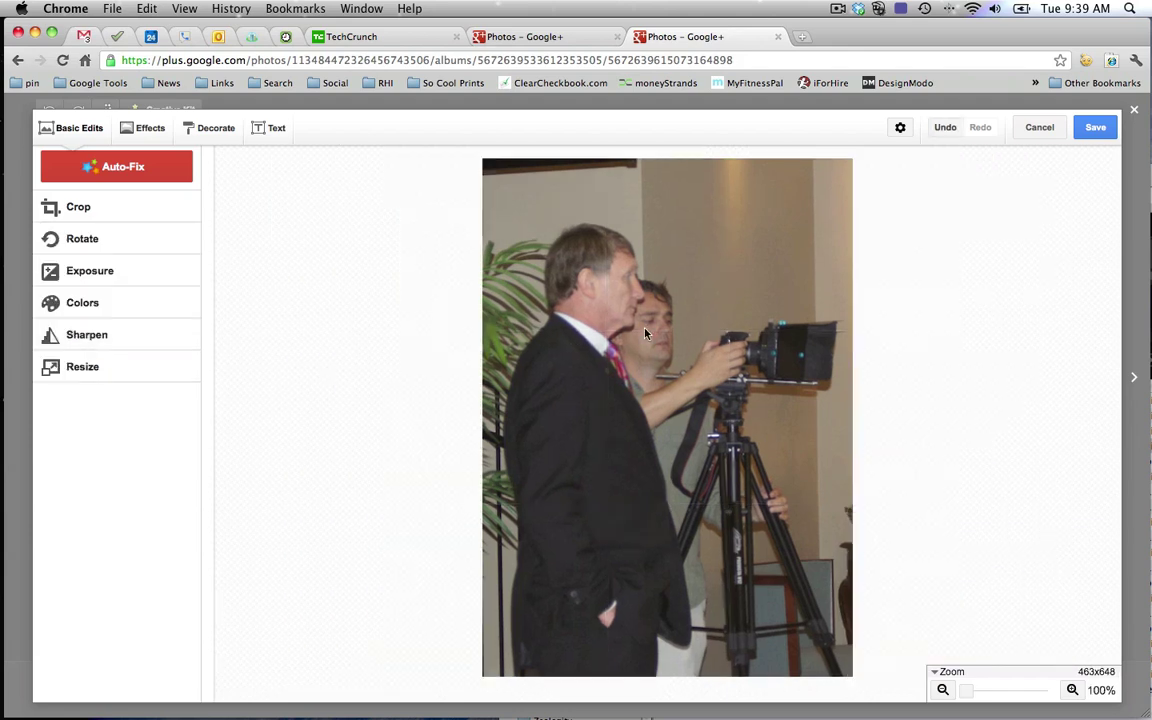
Apply Auto-Exposure so Highlights become 18 and Shadows 15.
click(82, 239)
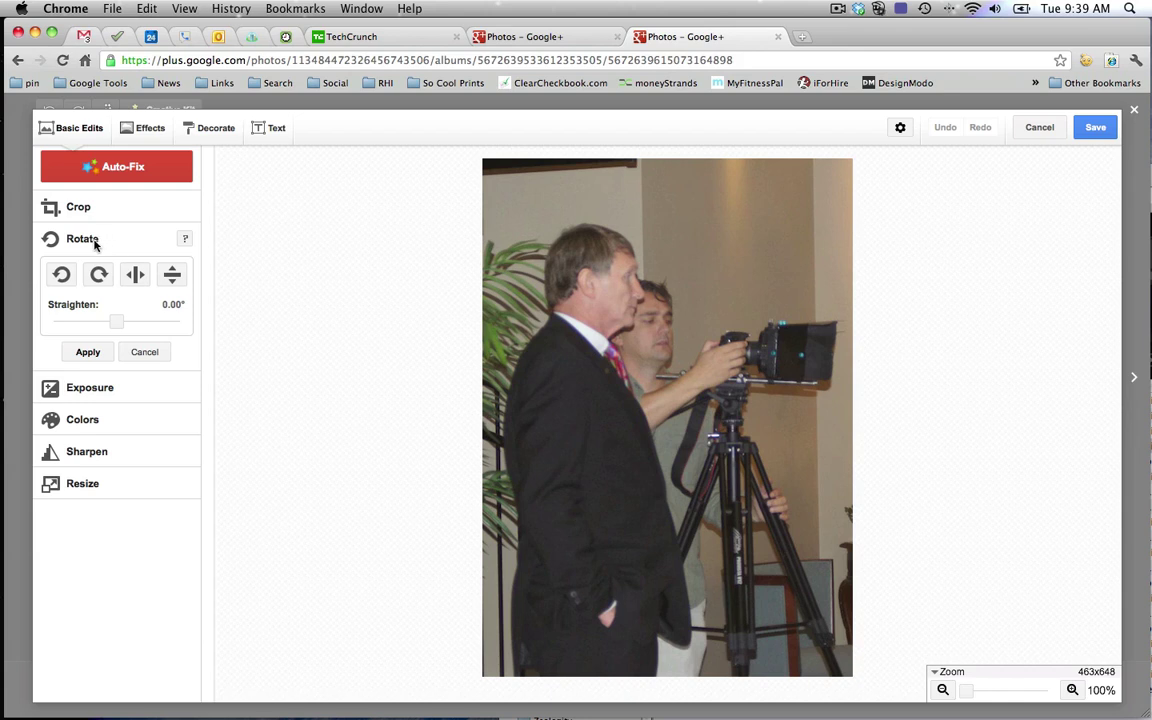
click(142, 396)
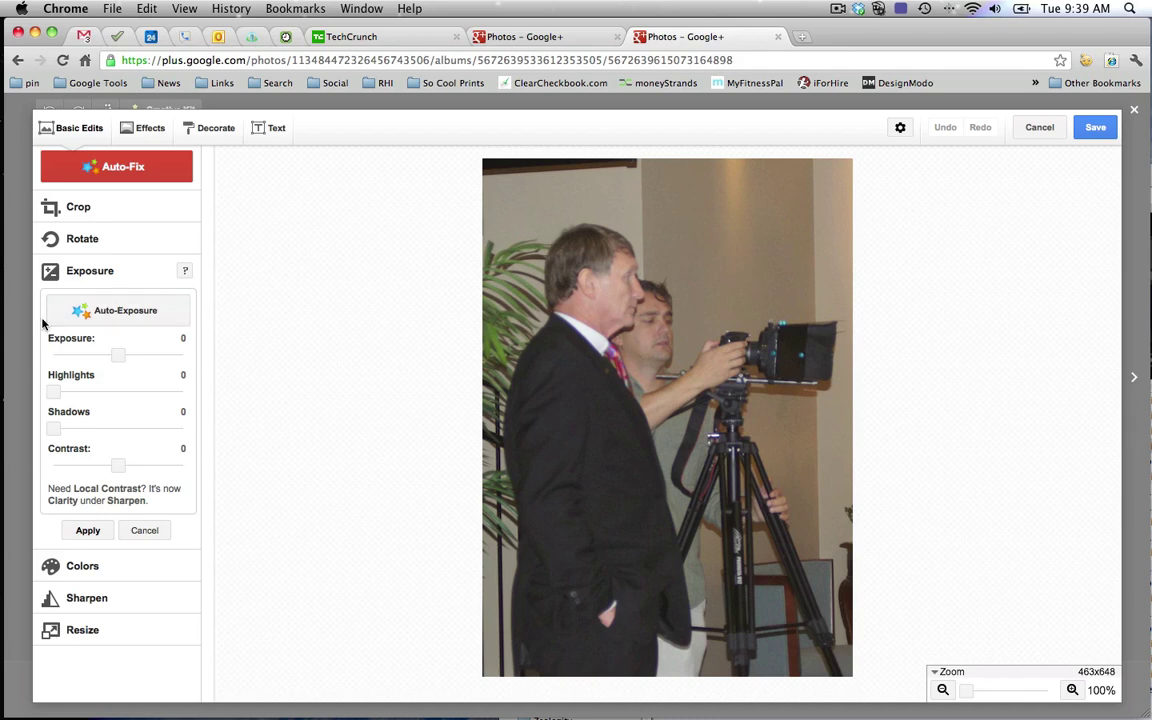
click(124, 312)
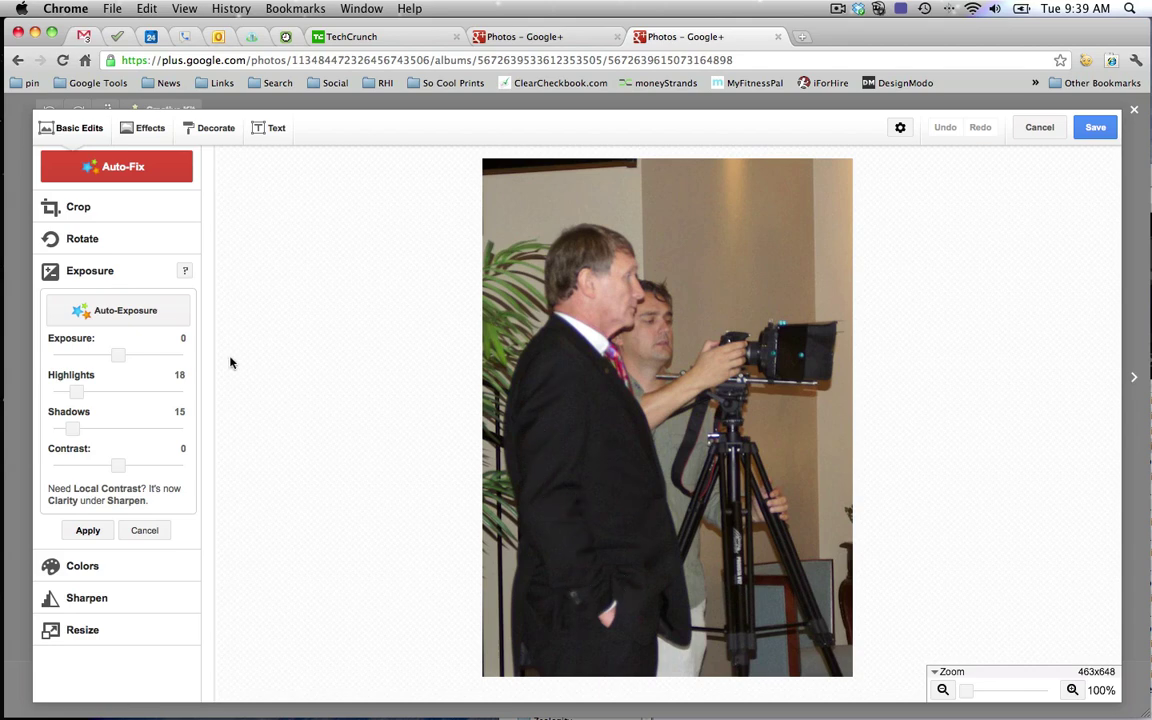
click(88, 530)
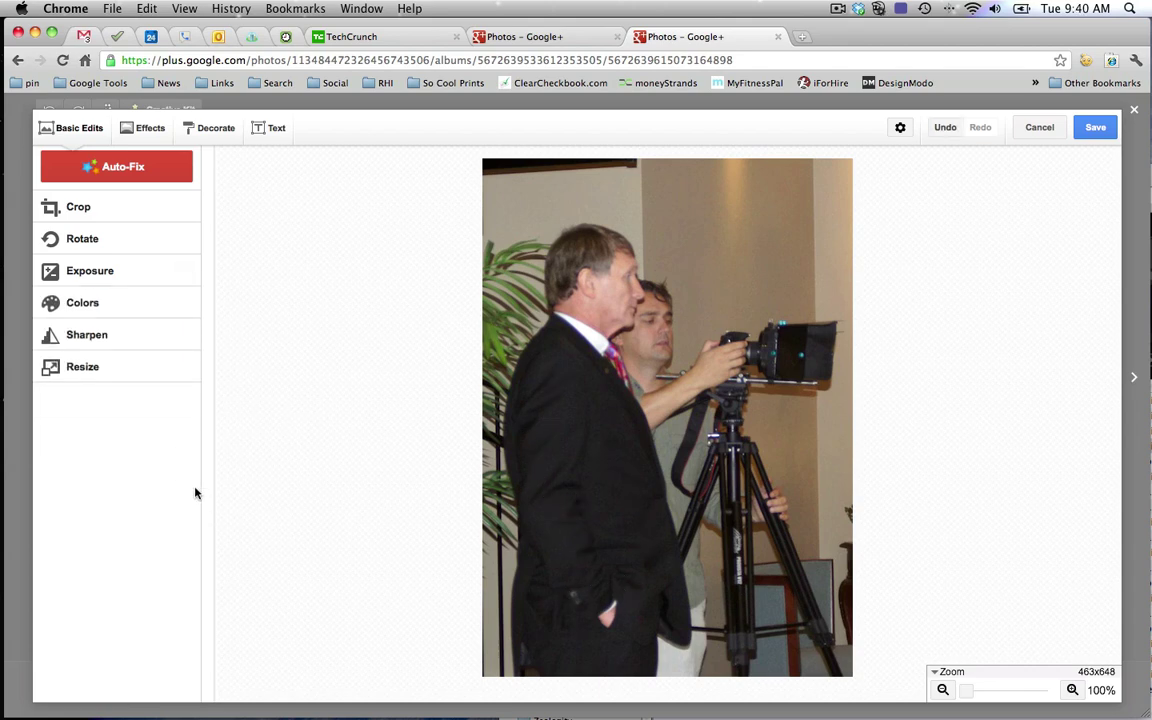
In Colors, raise Saturation to 16 and Temperature to 1.
click(131, 303)
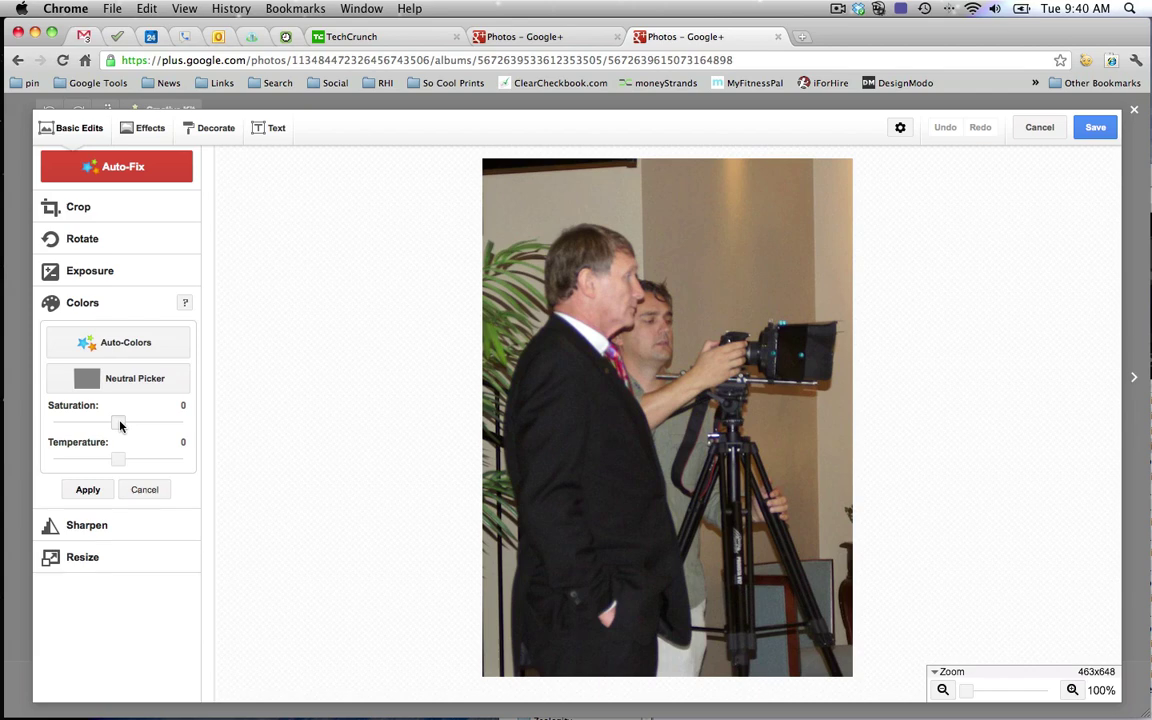
drag(120, 426, 131, 422)
mouse_move(119, 461)
mouse_down()
mouse_move(172, 459)
mouse_move(56, 461)
mouse_move(120, 460)
mouse_up()
Apply the colour changes, then set Sharpness 7, Clarity 9% and Unsharp Mask Strength 35%.
click(86, 490)
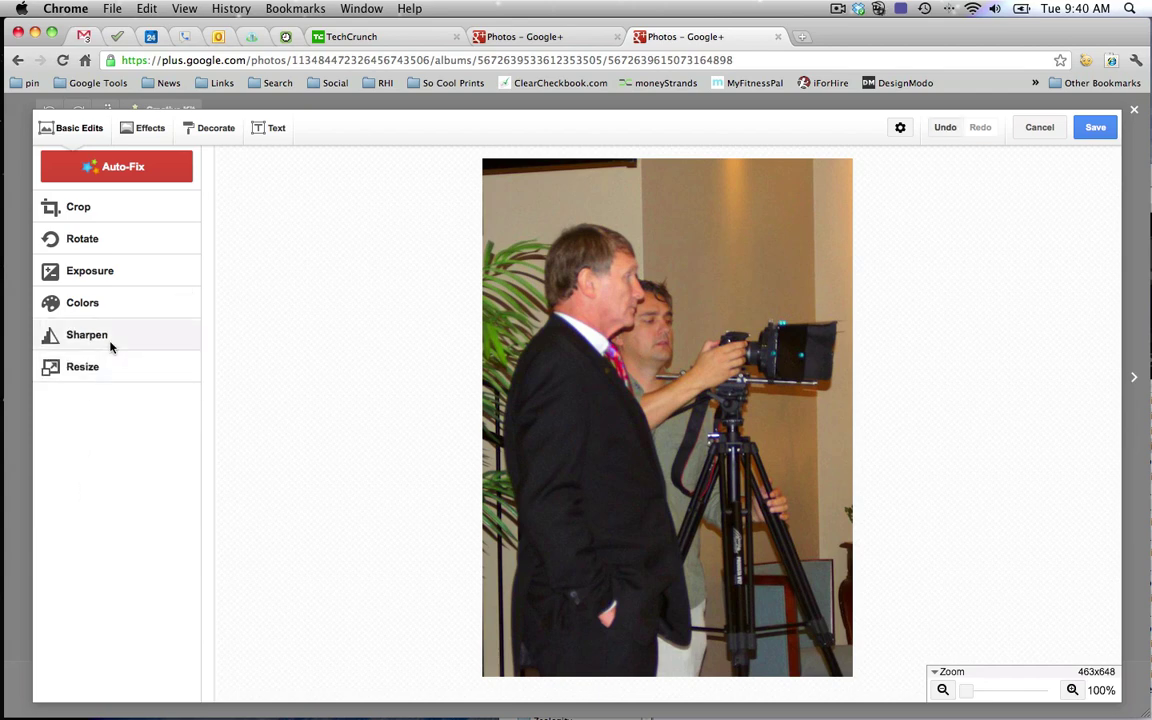
click(110, 341)
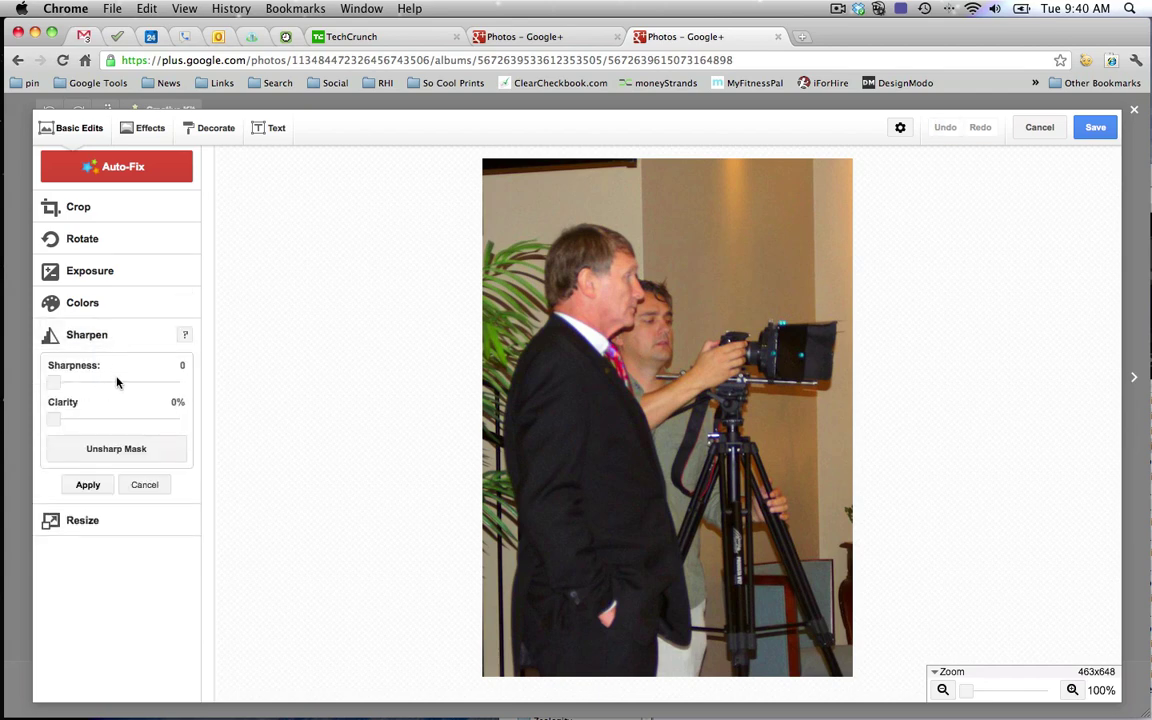
drag(54, 384, 75, 382)
mouse_move(53, 423)
mouse_down()
mouse_move(85, 419)
mouse_move(65, 424)
mouse_up()
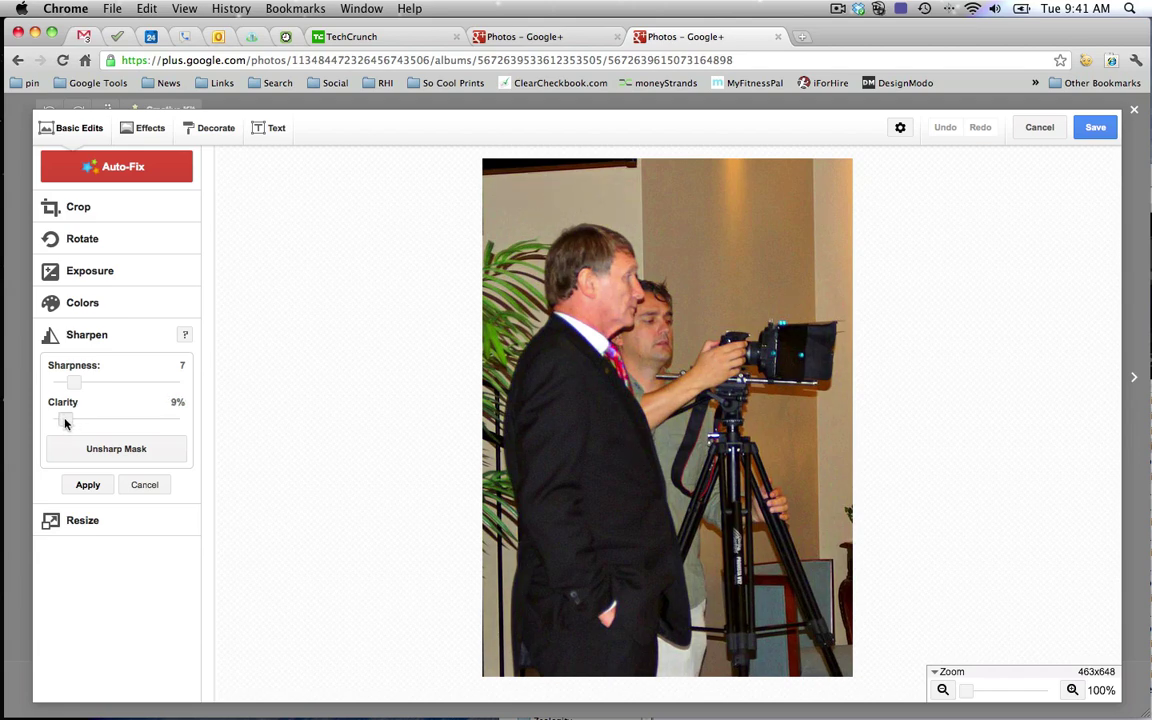
click(112, 450)
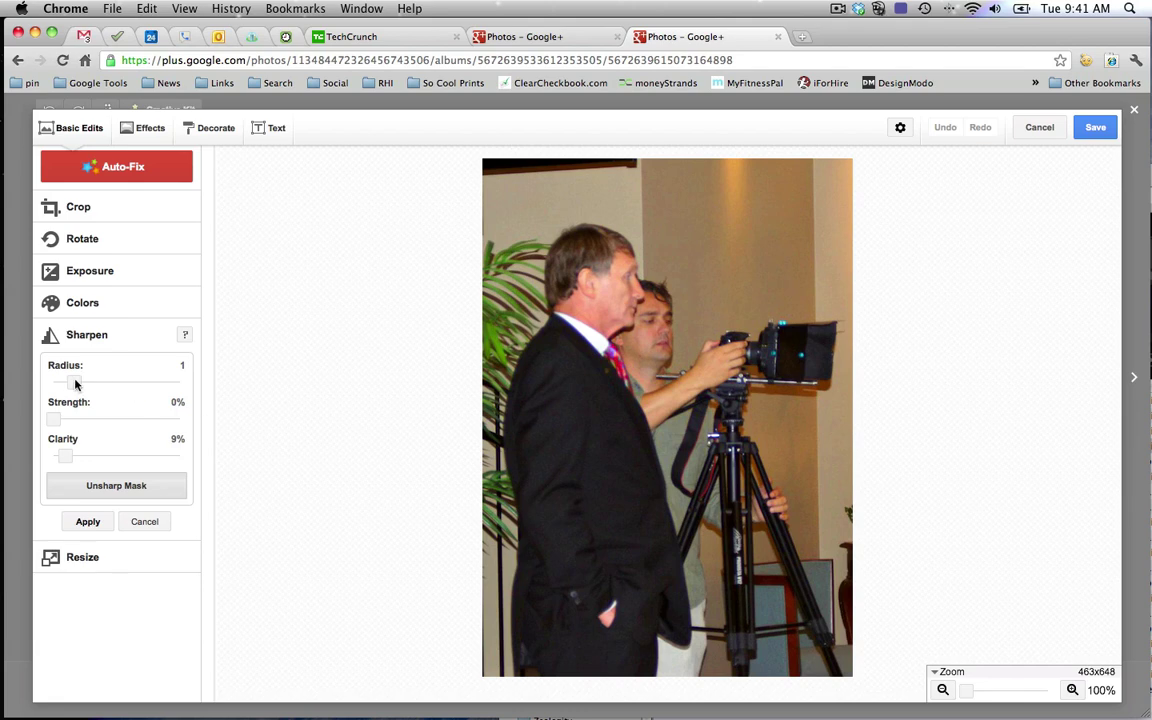
mouse_move(54, 420)
mouse_down()
mouse_move(113, 422)
mouse_move(75, 420)
mouse_up()
Apply the sharpening, then resize proportionally to width 400 (400 x 560).
click(96, 526)
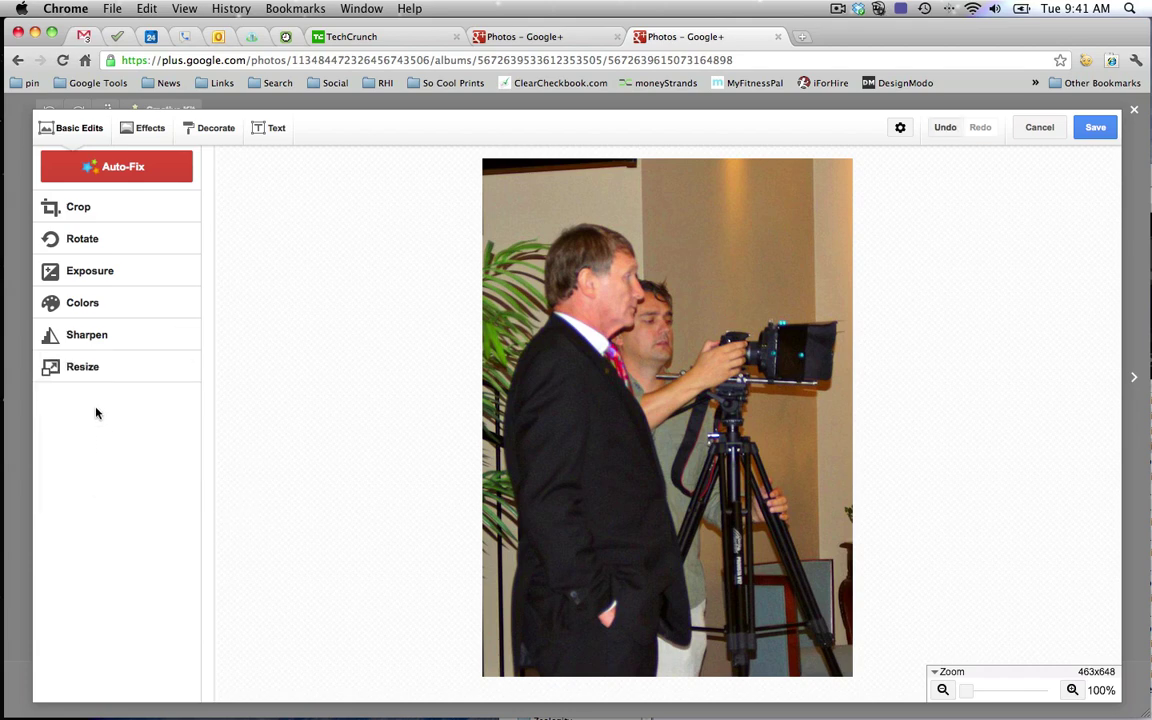
click(109, 369)
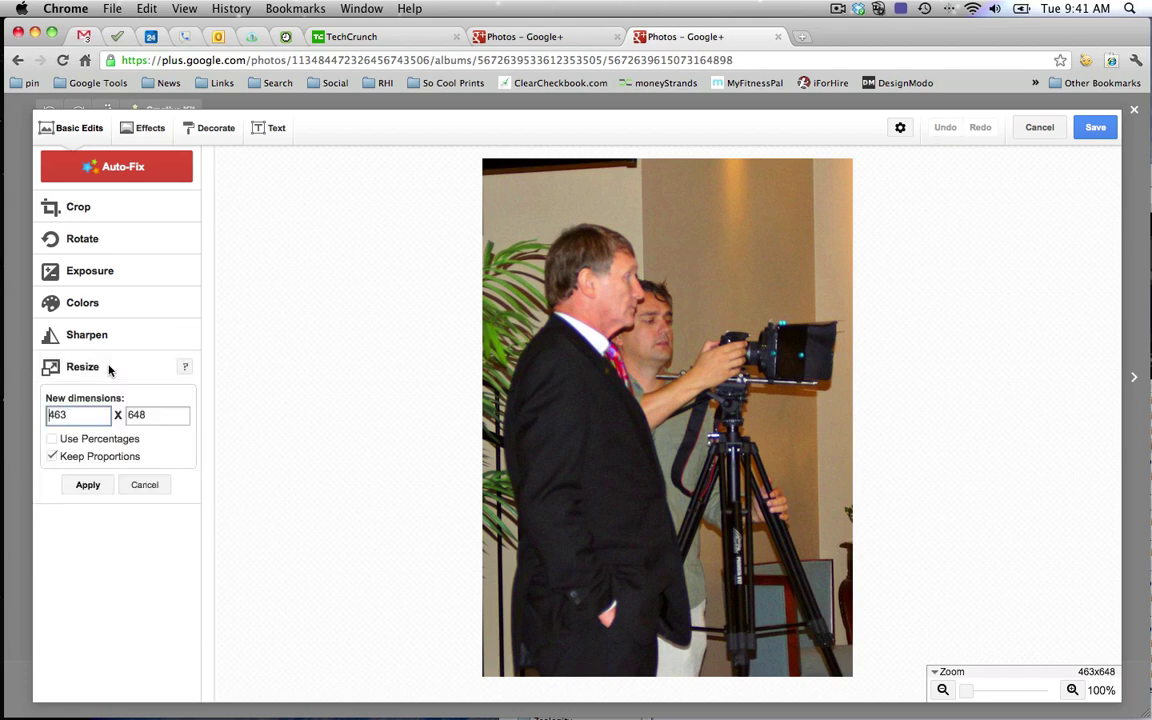
drag(85, 414, 21, 419)
text(400)
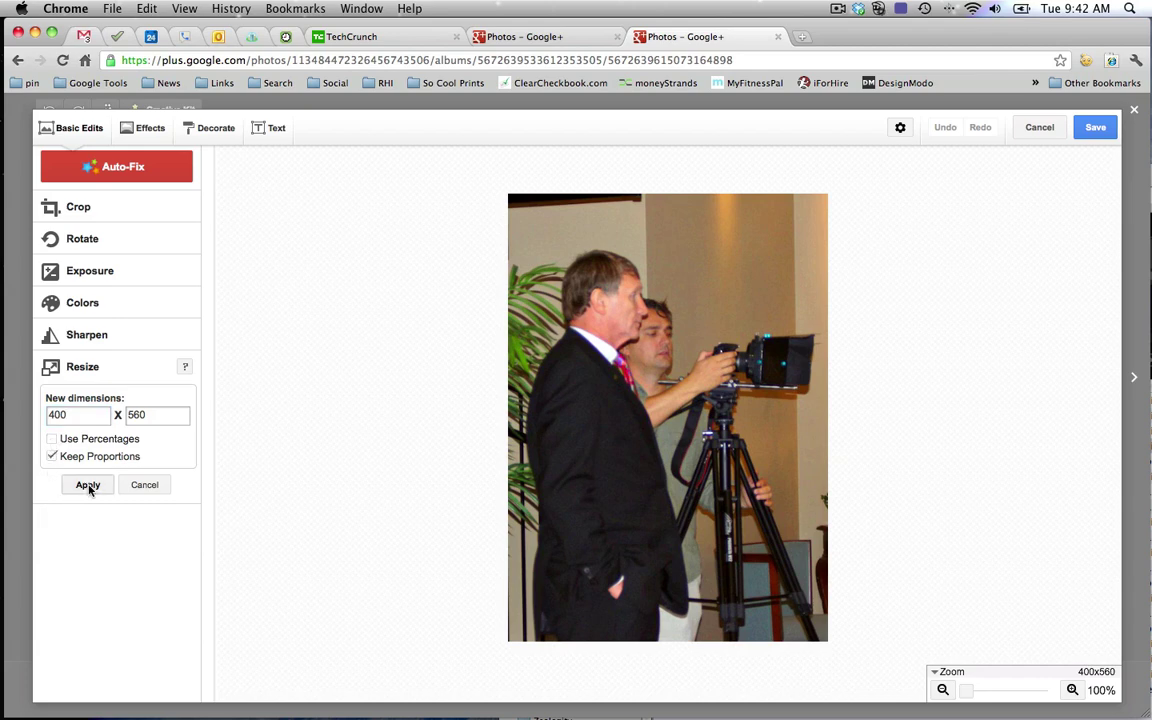
click(87, 485)
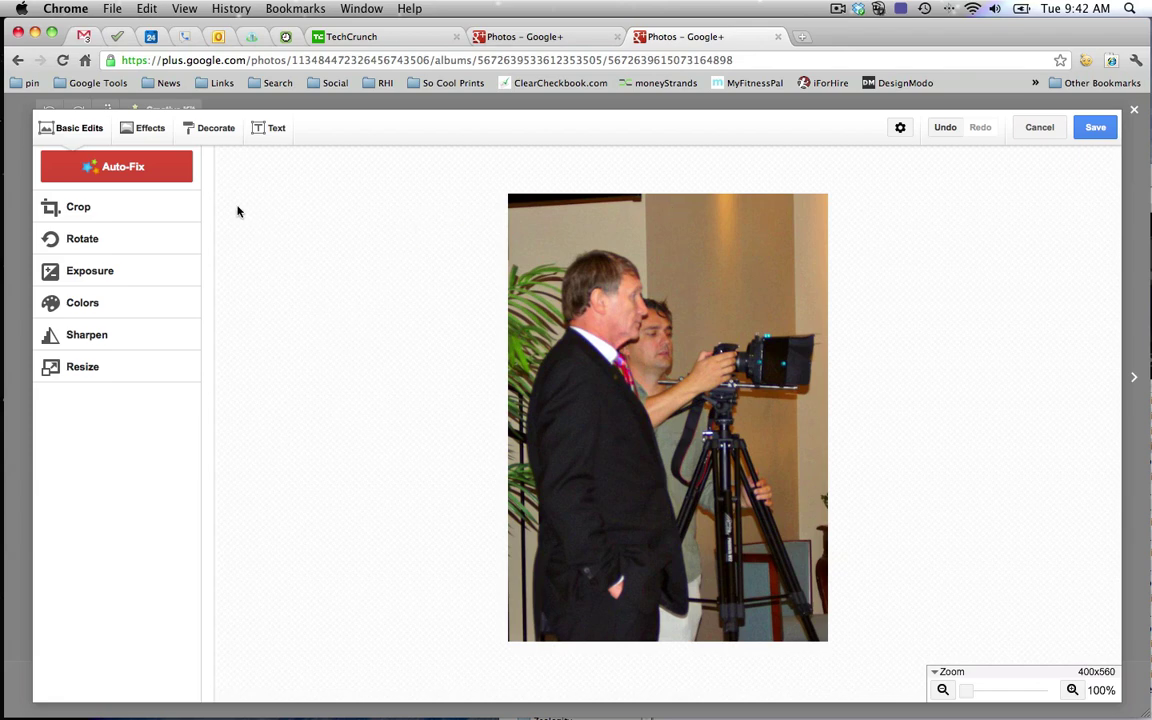
Preview the Polaroid Plus effect and cancel it, leaving the photo unchanged.
click(145, 130)
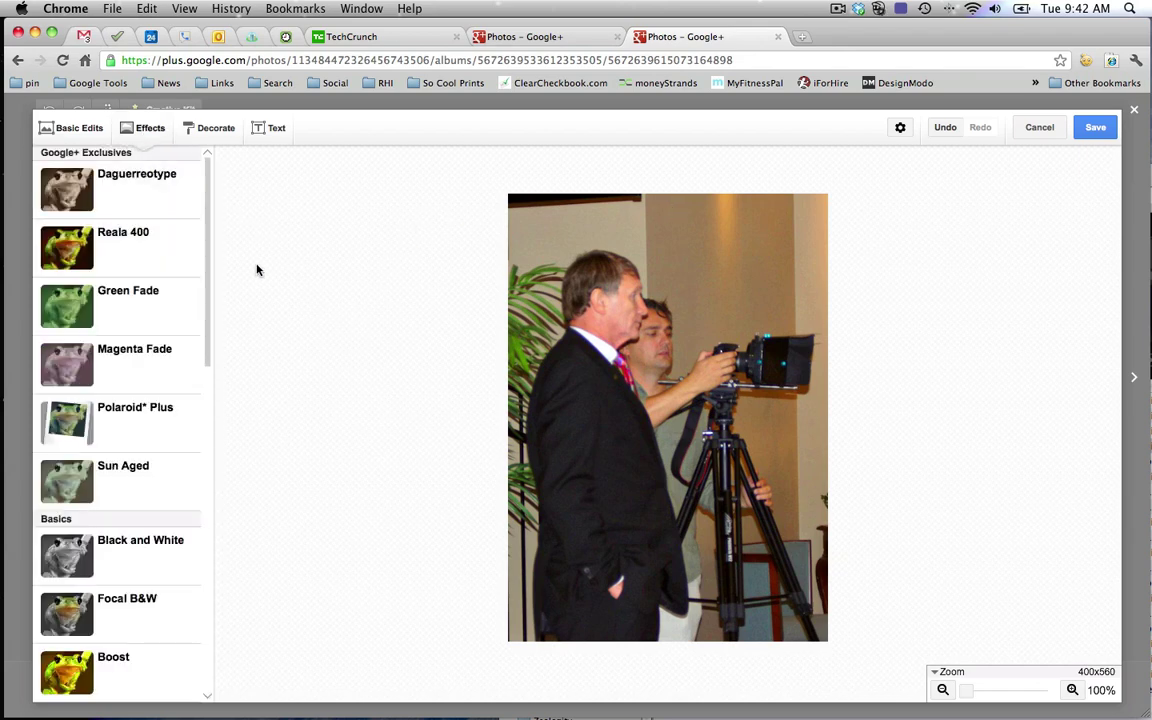
click(72, 424)
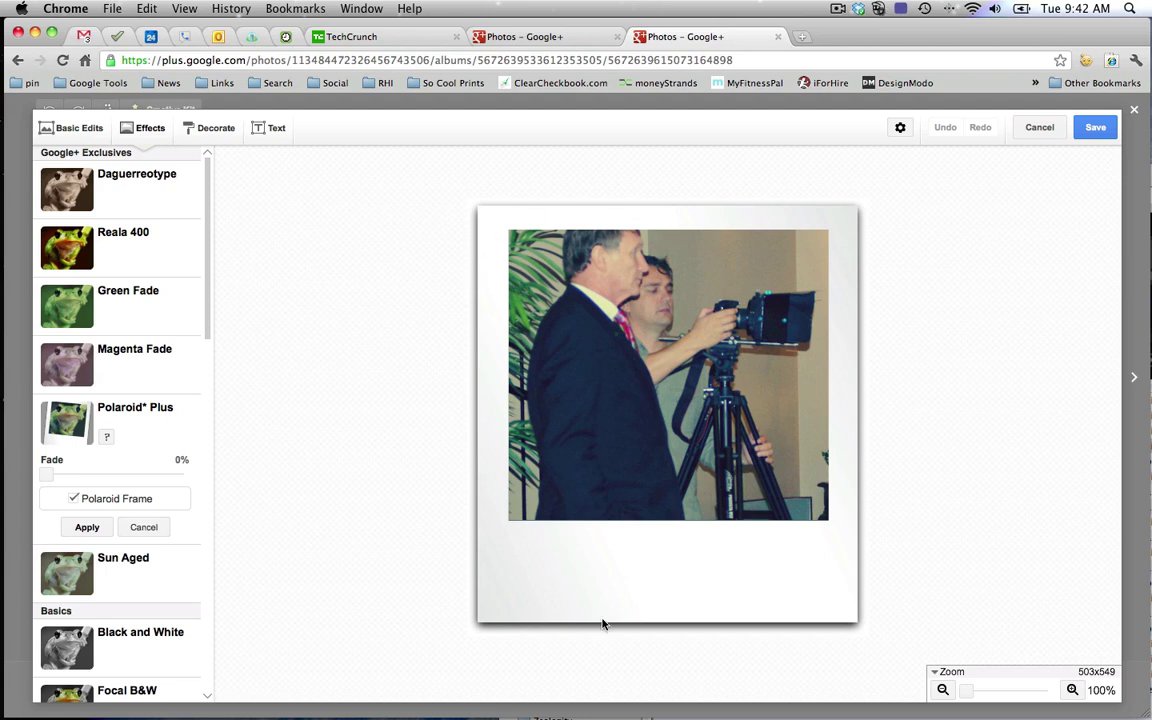
click(142, 526)
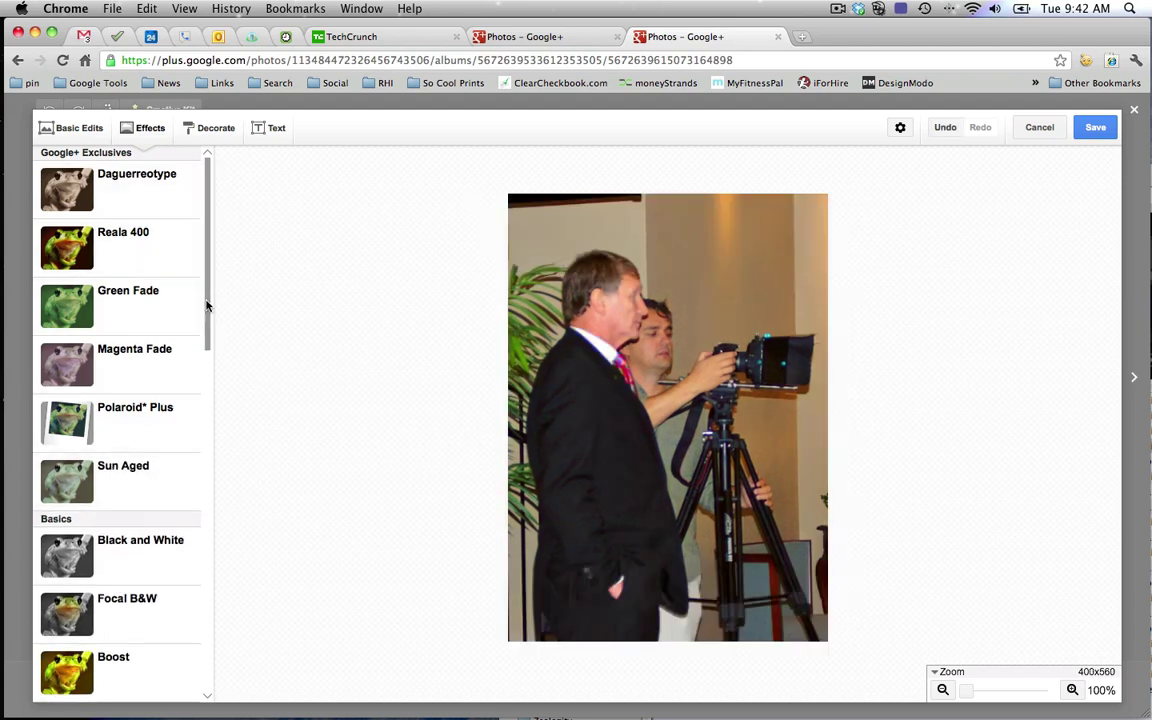
drag(207, 300, 193, 175)
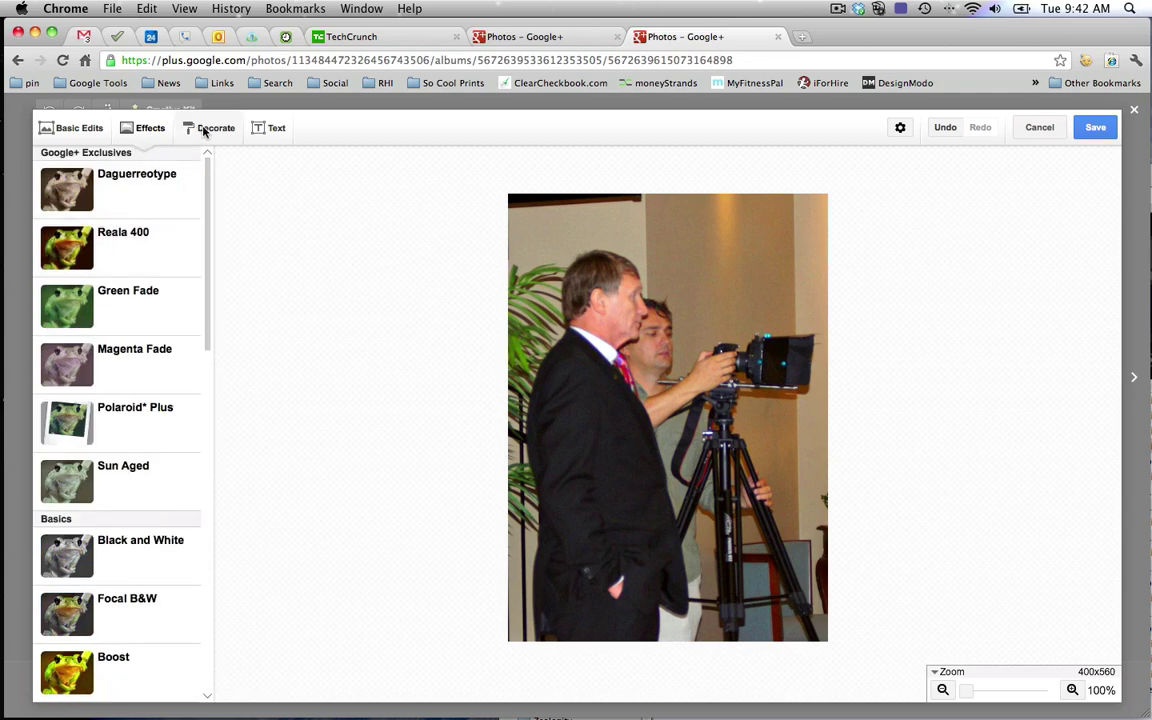
Drag a shape from Decorate's Speech Bubbles onto the photo beside the camera.
click(205, 128)
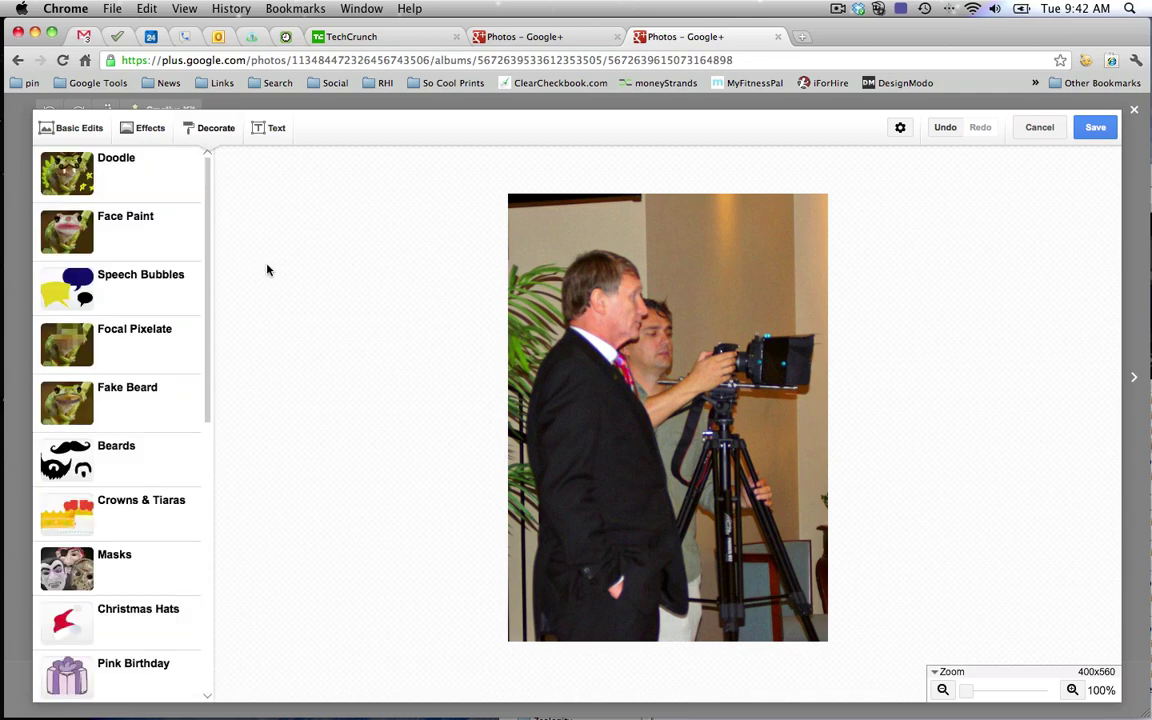
click(142, 286)
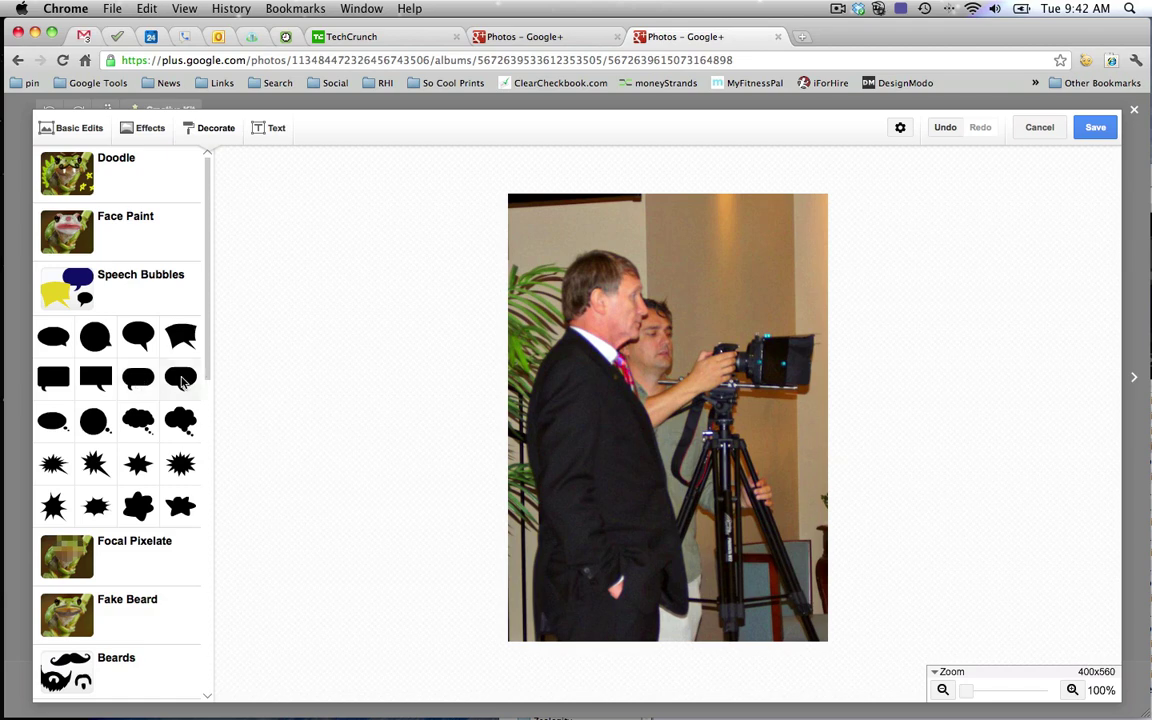
mouse_move(181, 381)
mouse_down()
mouse_move(493, 342)
mouse_move(531, 330)
mouse_move(256, 360)
mouse_move(200, 385)
mouse_move(565, 292)
mouse_move(505, 330)
mouse_move(172, 397)
mouse_up()
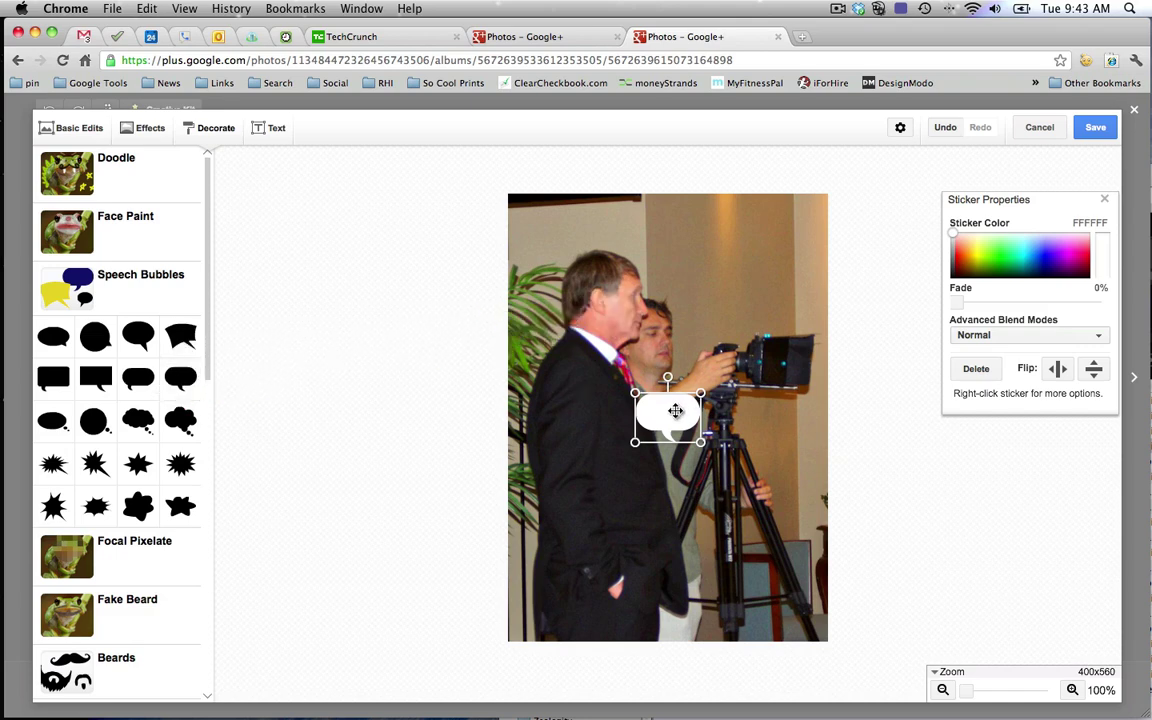
Move the bubble up onto the wall and set its Sticker Color to FFFFFF.
drag(674, 411, 730, 268)
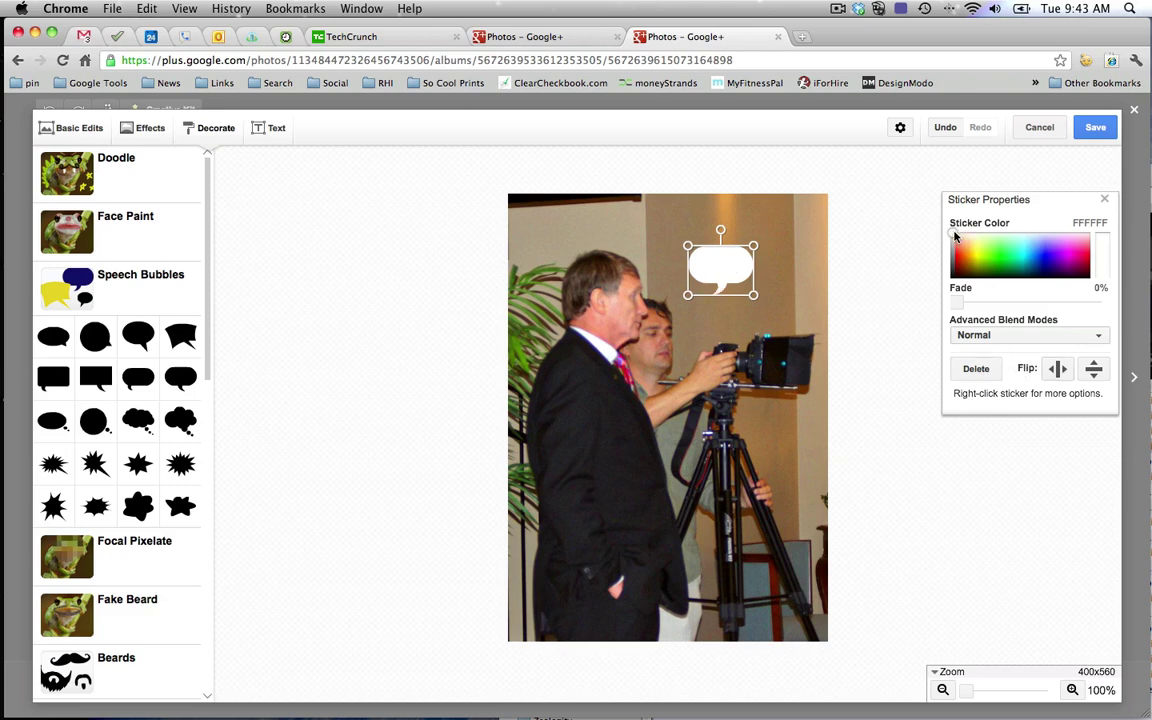
mouse_move(961, 238)
mouse_down()
mouse_move(1030, 255)
mouse_move(992, 259)
mouse_move(951, 237)
mouse_up()
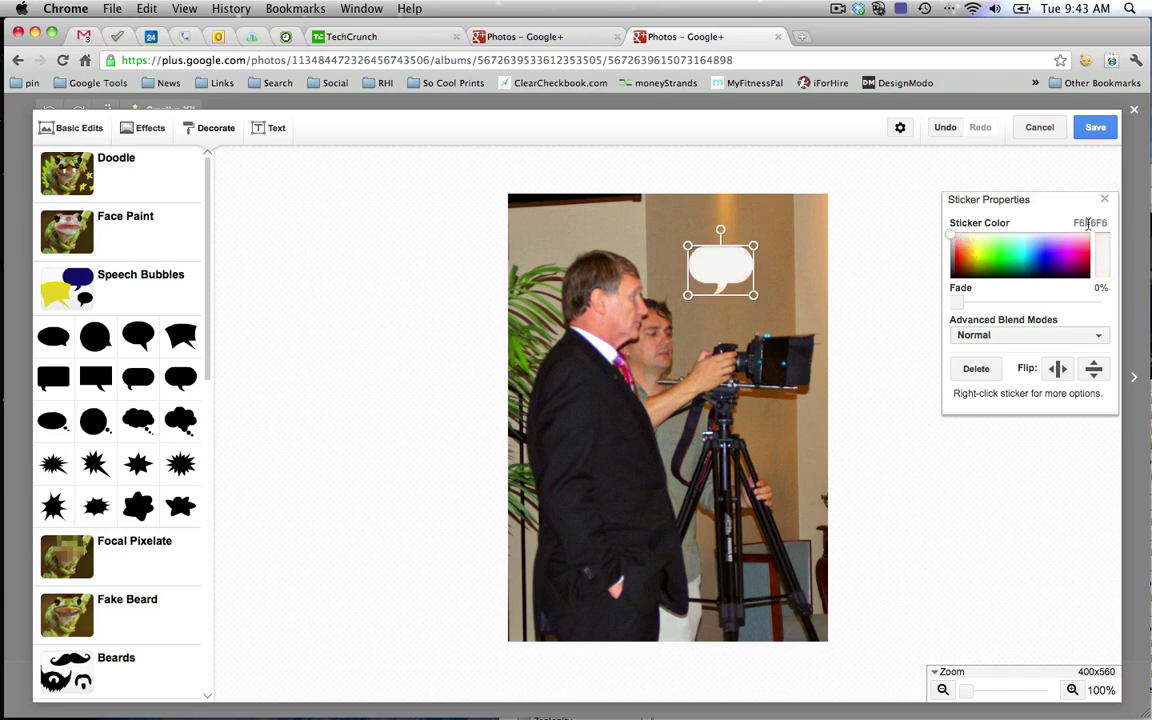
double_click(1090, 223)
text(000000)
key(Return)
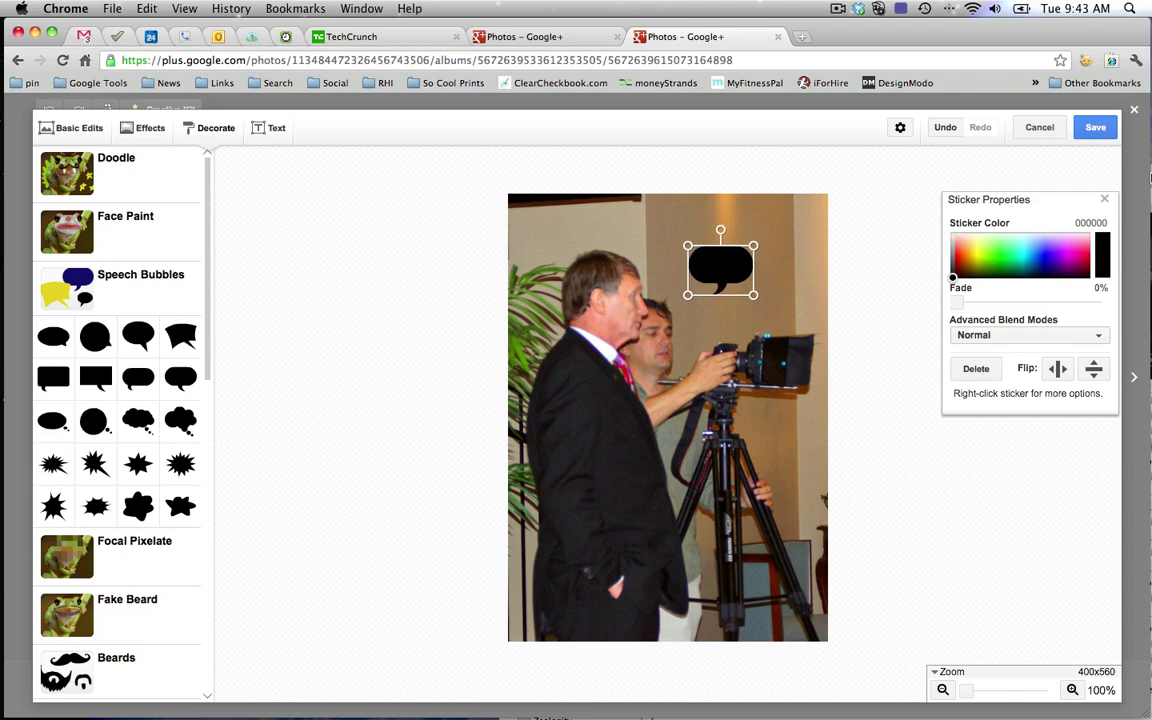
double_click(1084, 221)
key(BackSpace)
text(ffffff)
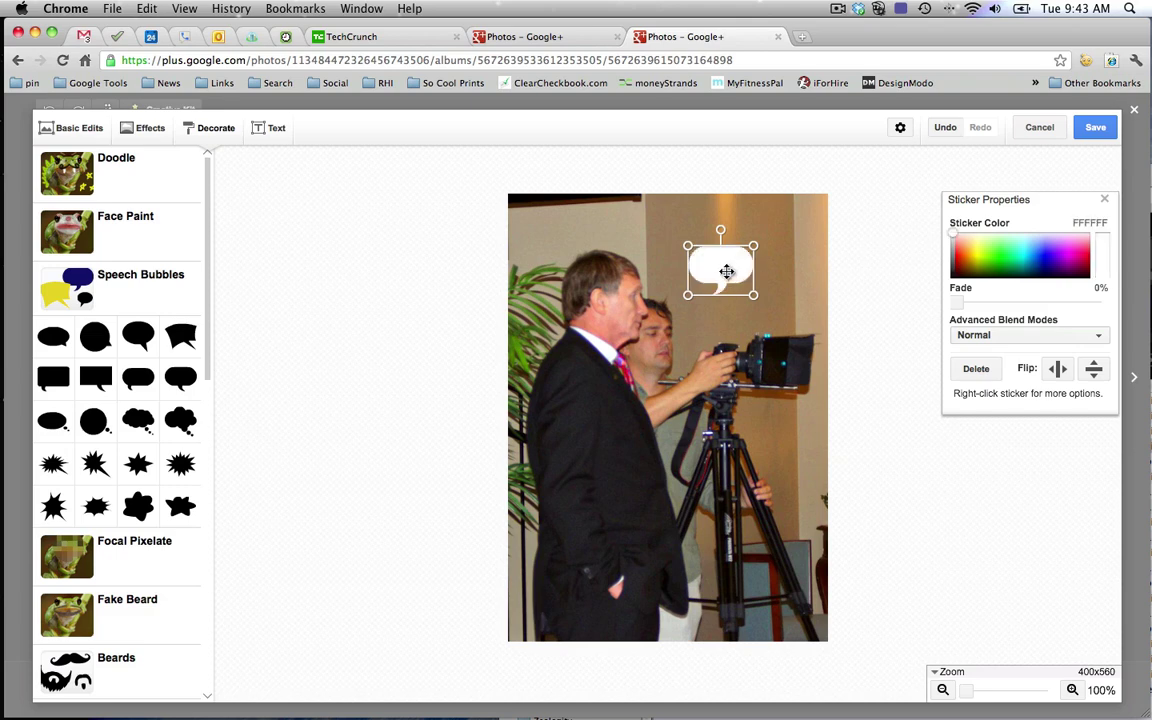
Enlarge the bubble and position it near the top right, above the men's heads.
drag(727, 272, 807, 334)
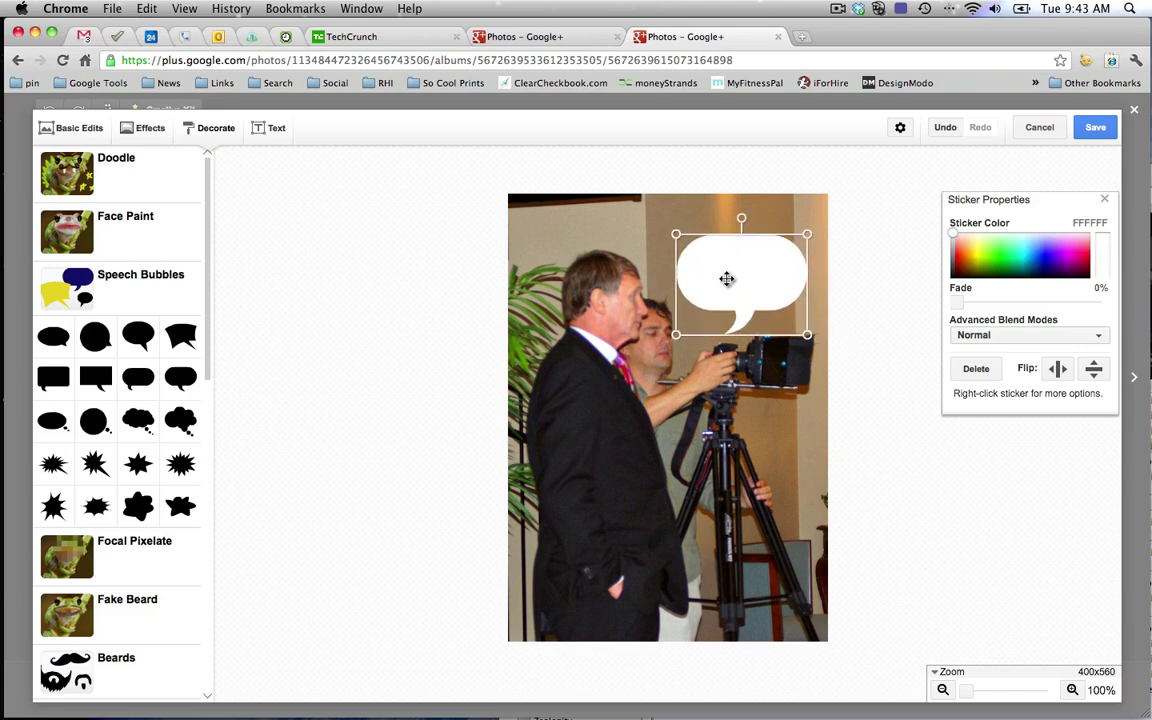
drag(727, 279, 705, 262)
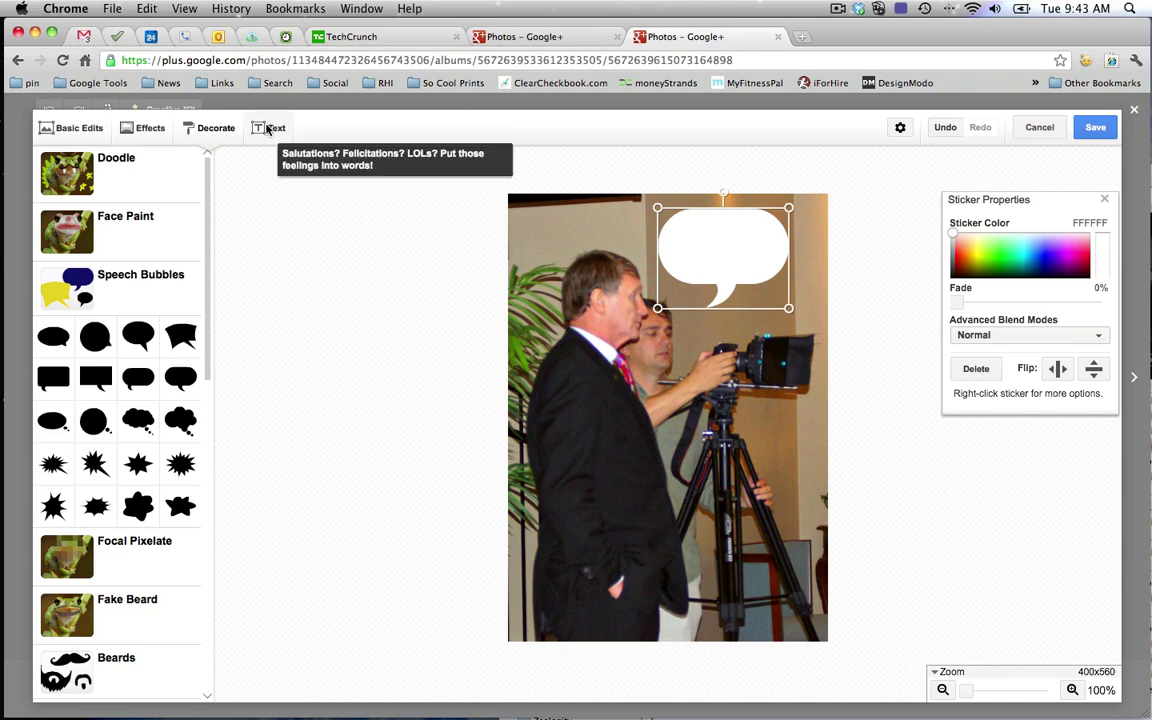
mouse_move(207, 178)
mouse_down()
mouse_move(213, 509)
mouse_move(212, 229)
mouse_up()
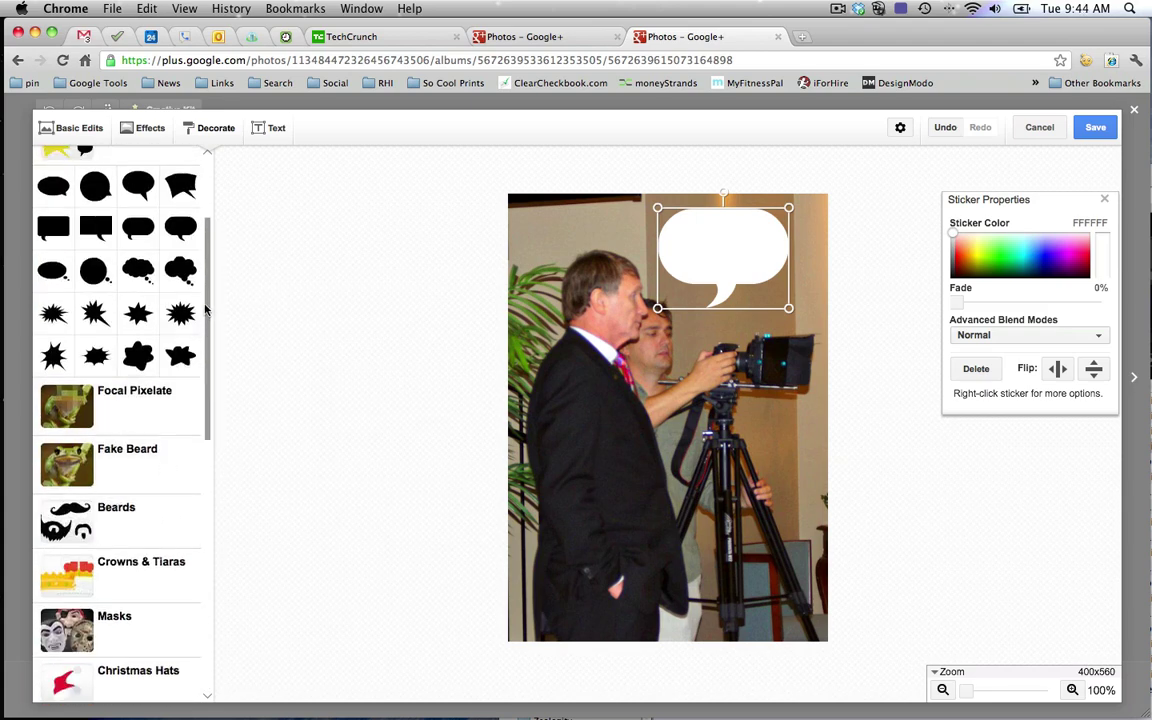
drag(206, 303, 226, 183)
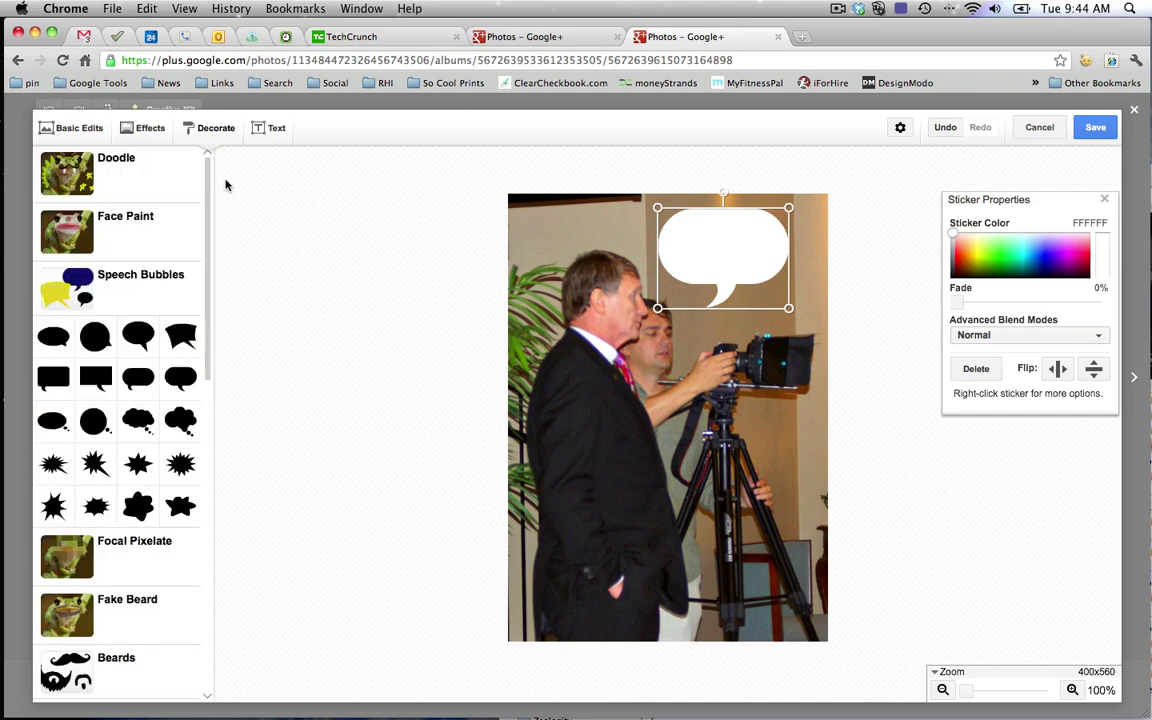
Add an 'Action!' text caption in Impact to the photo.
click(268, 130)
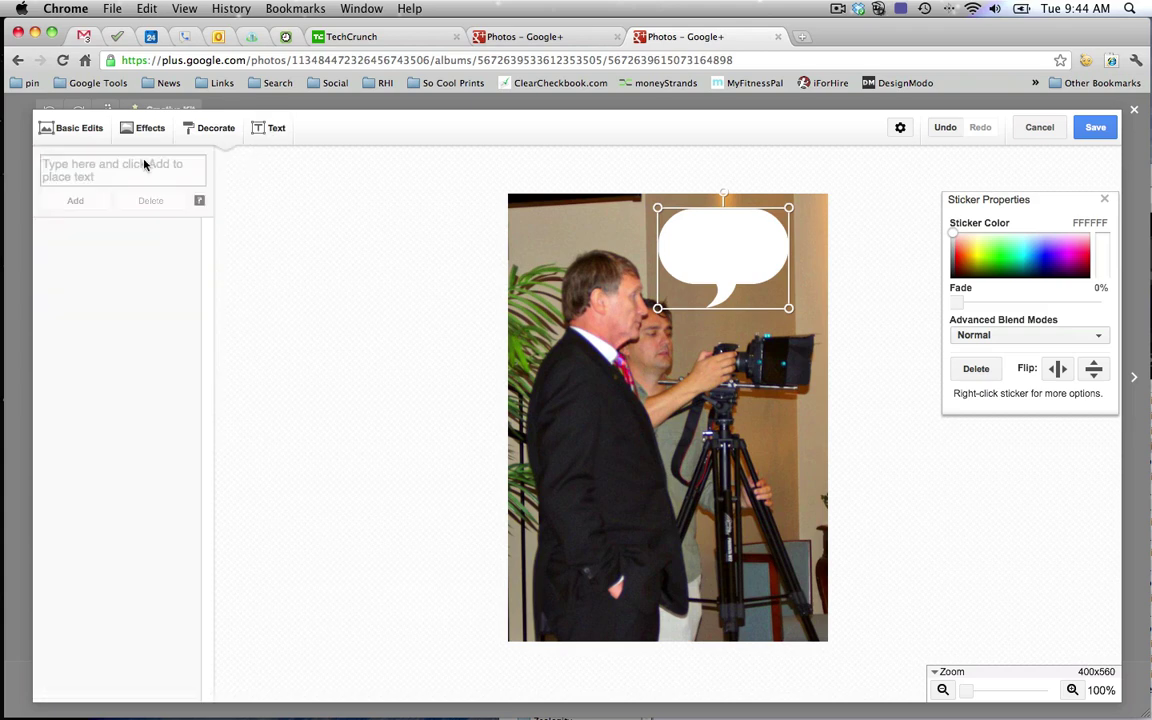
click(106, 165)
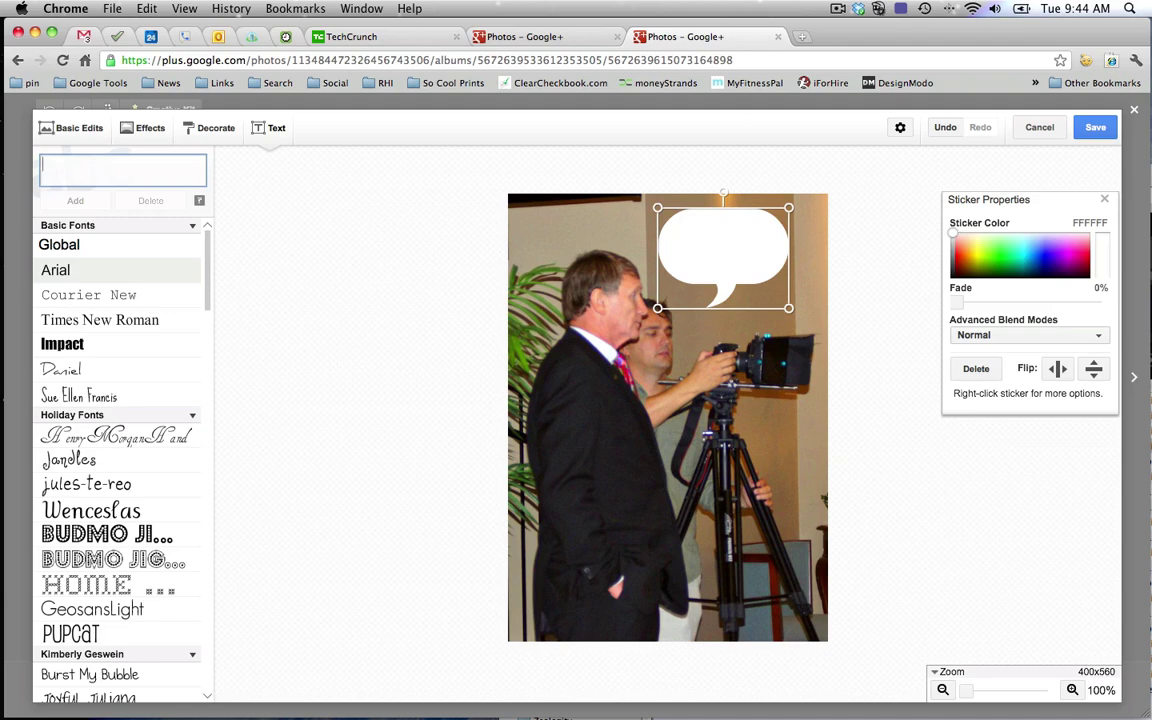
text(Action!)
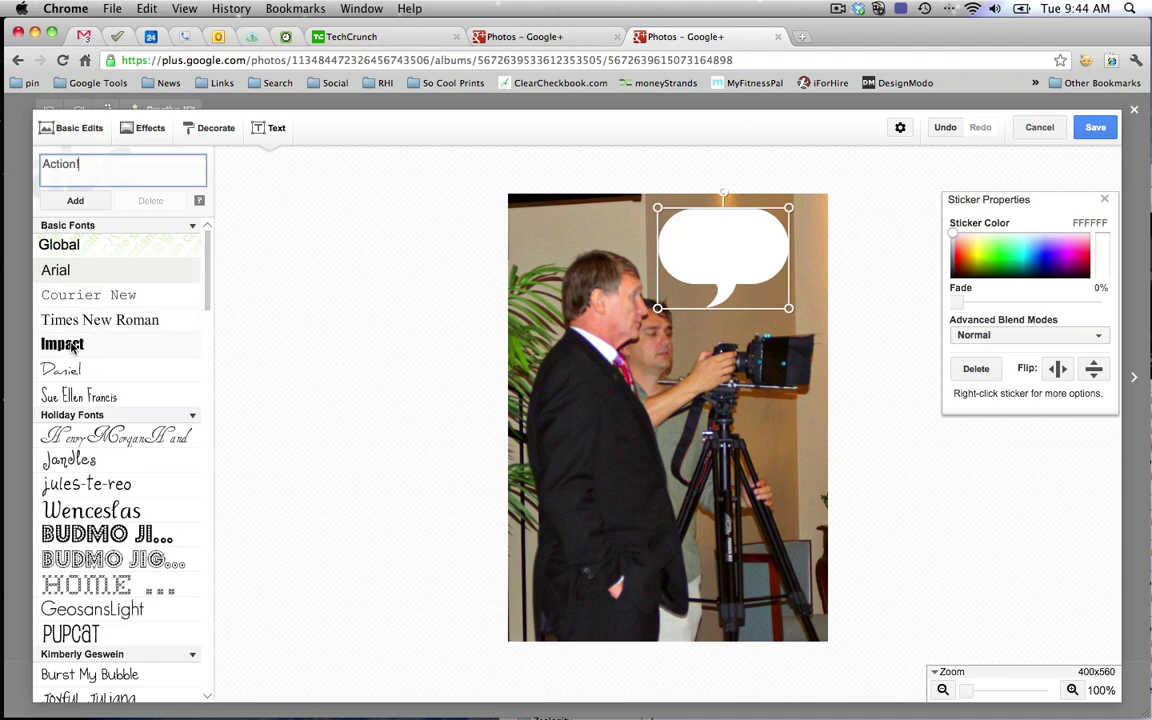
click(75, 200)
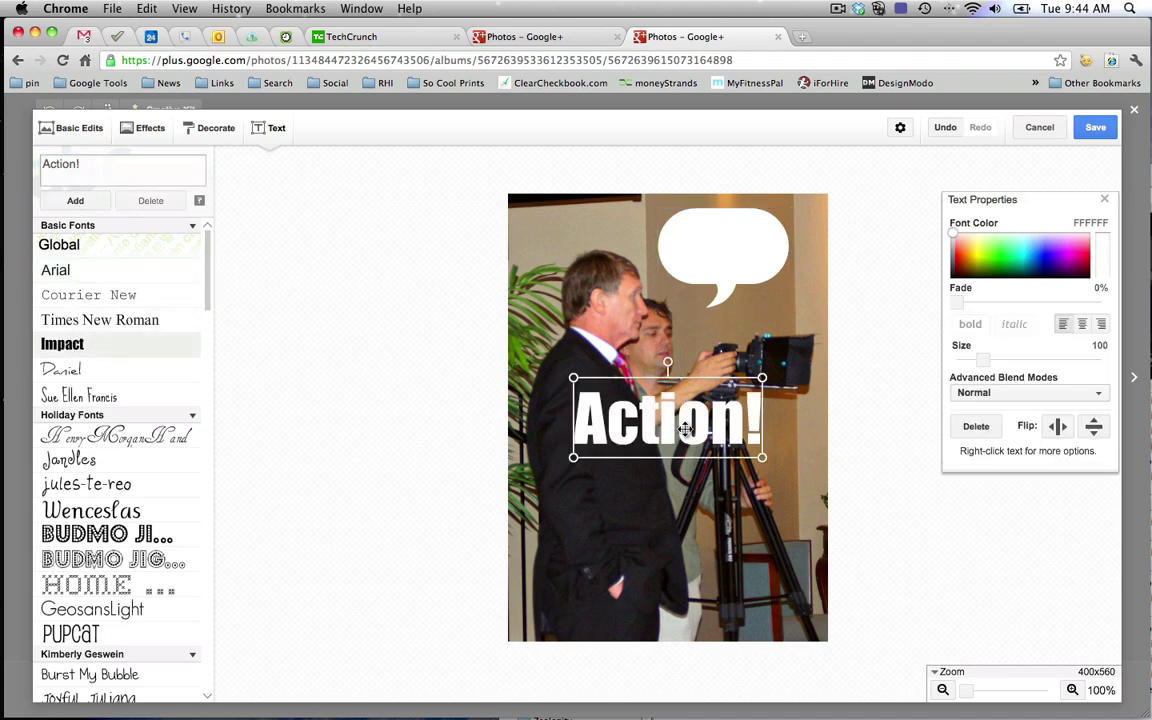
Move the Action! text into the bubble, shrink it to size 57, and colour it red.
drag(685, 428, 725, 267)
click(975, 243)
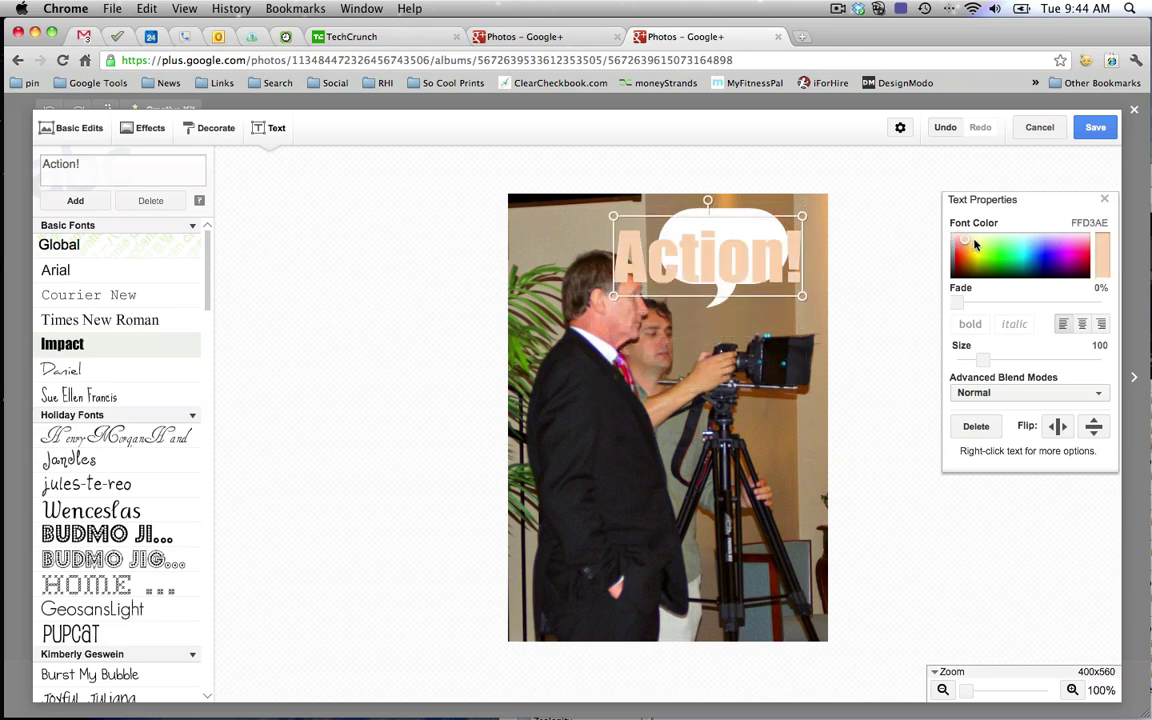
drag(975, 243, 1019, 249)
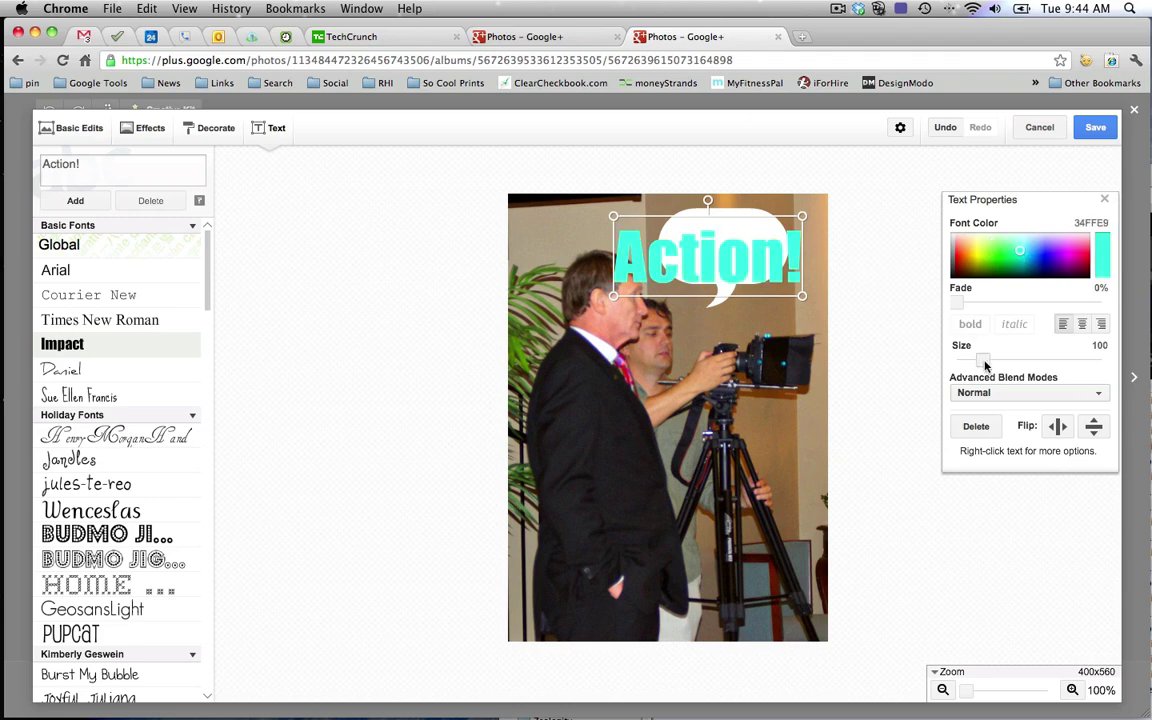
drag(985, 365, 969, 365)
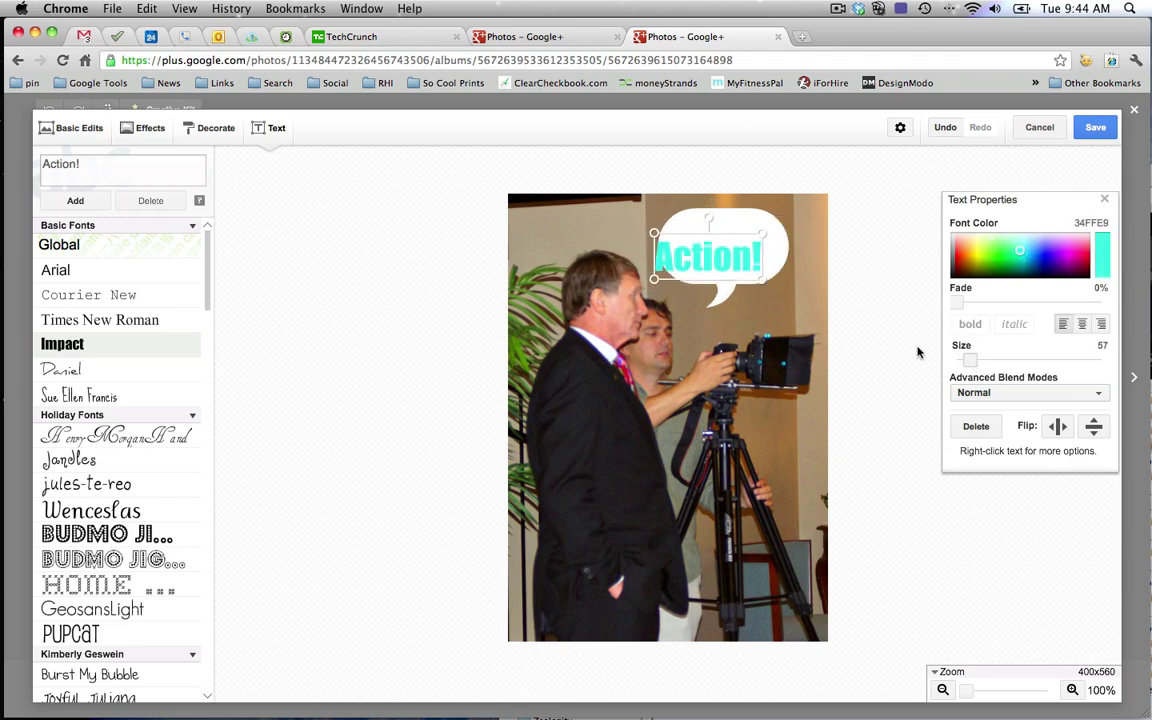
mouse_move(722, 258)
mouse_down()
mouse_move(738, 257)
mouse_move(739, 244)
mouse_up()
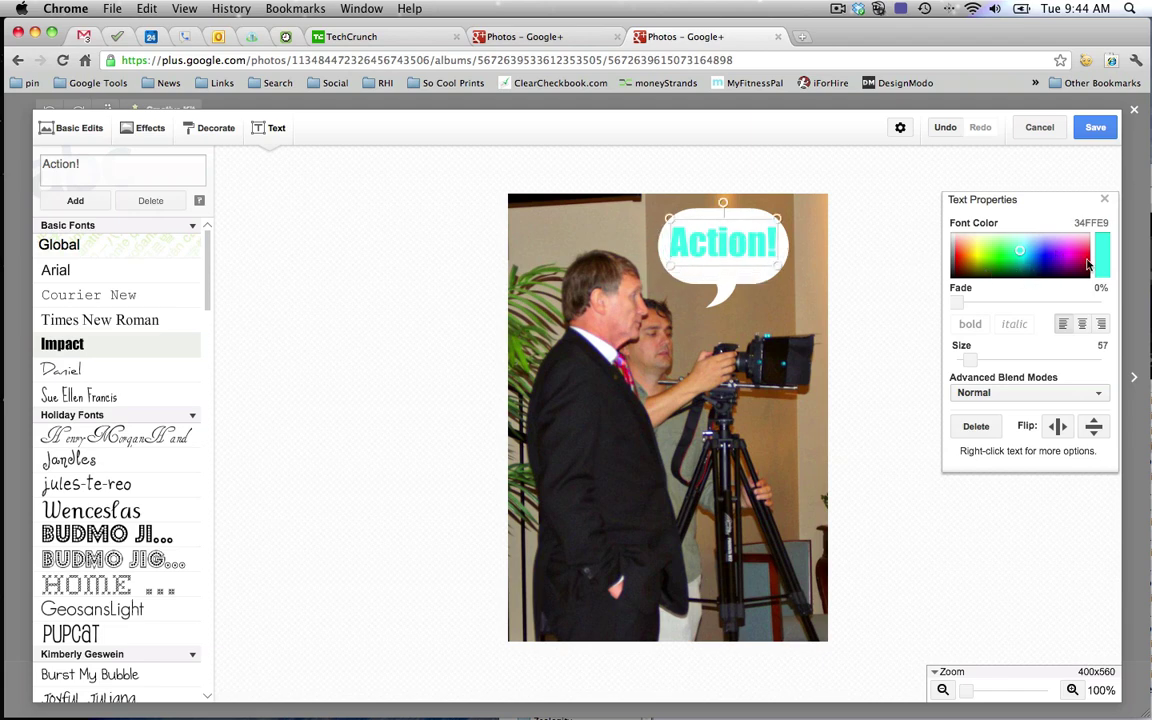
click(1087, 261)
click(888, 283)
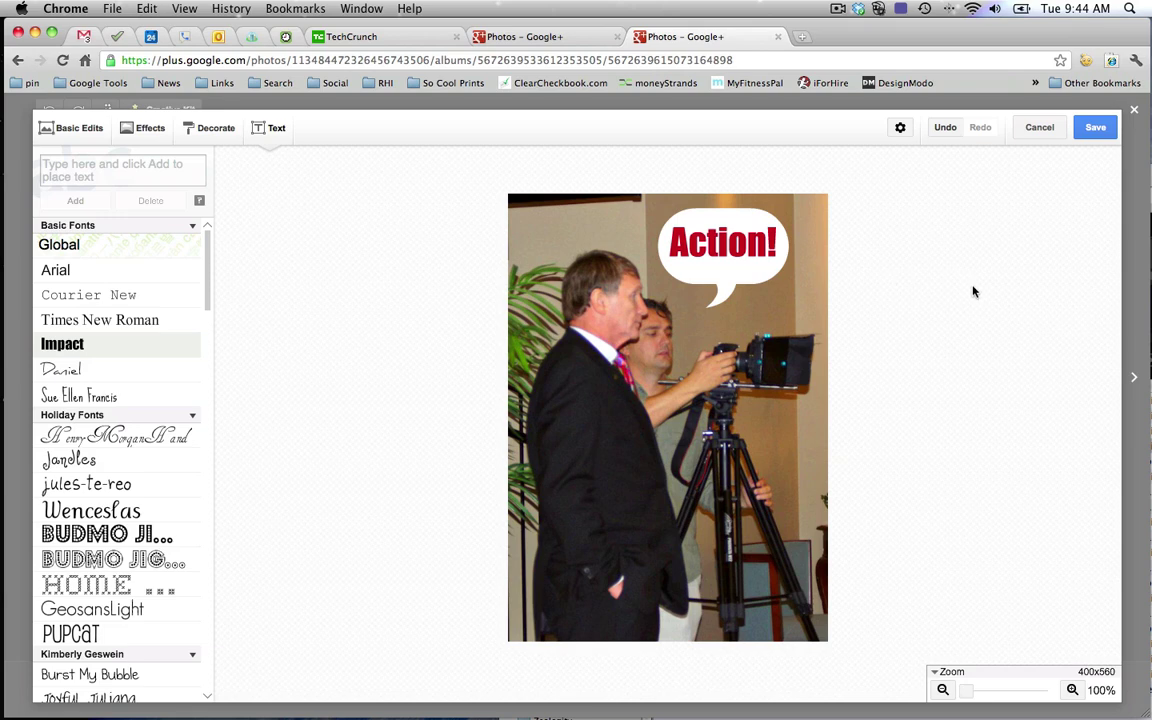
Save the edited image as a new copy, then tag the camera operator's face with his name.
click(1097, 128)
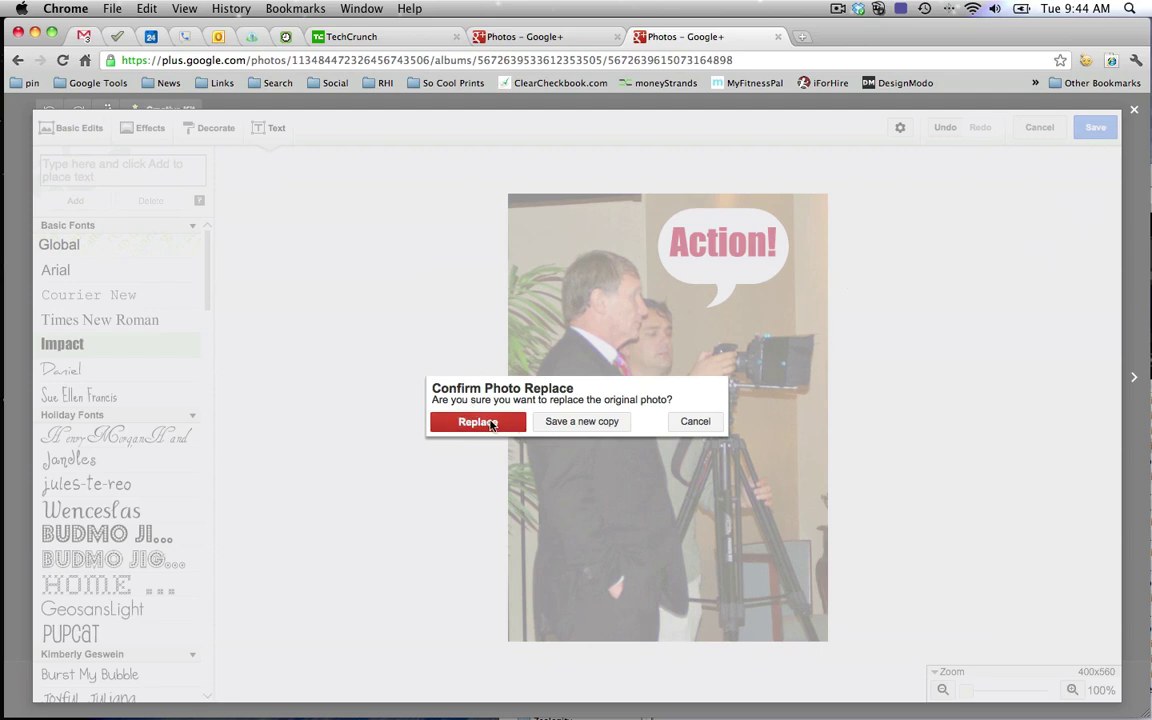
click(578, 422)
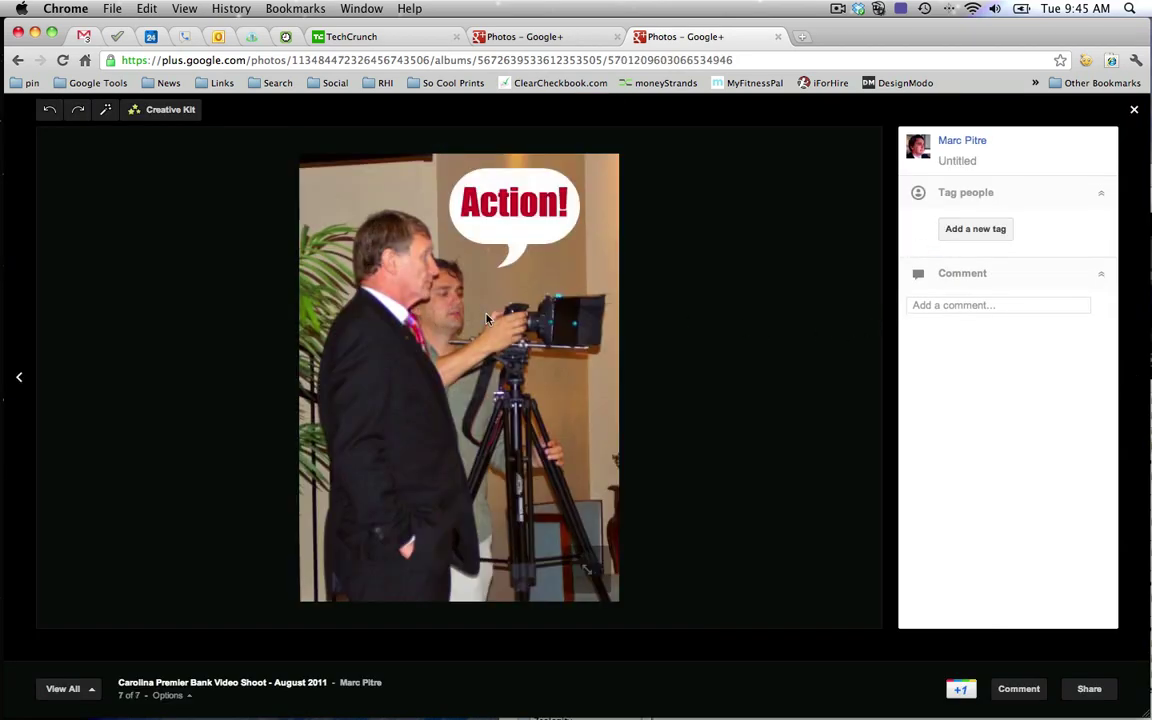
mouse_move(446, 314)
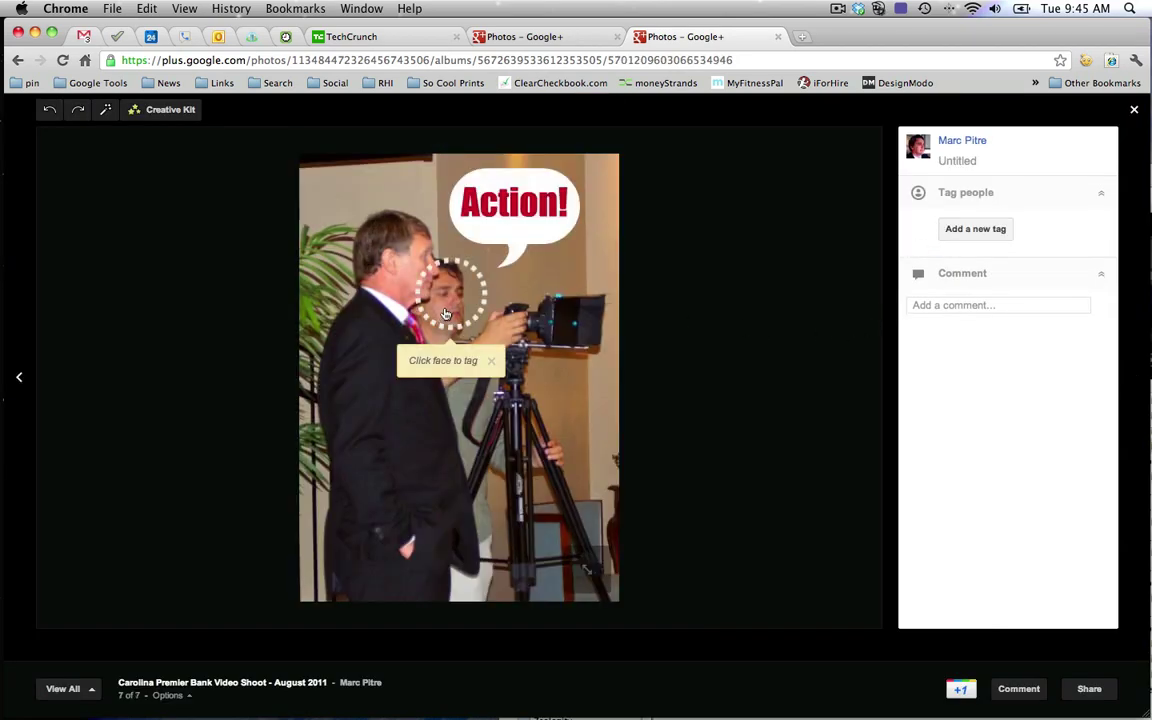
click(446, 314)
text(Marc)
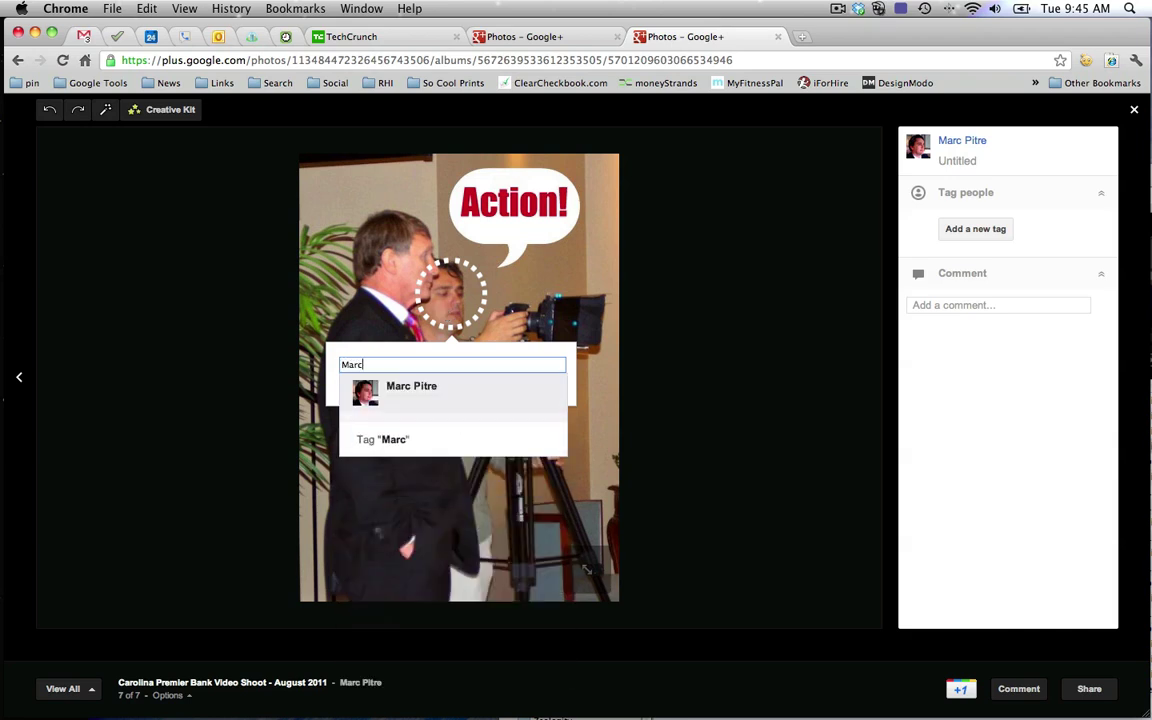
click(445, 393)
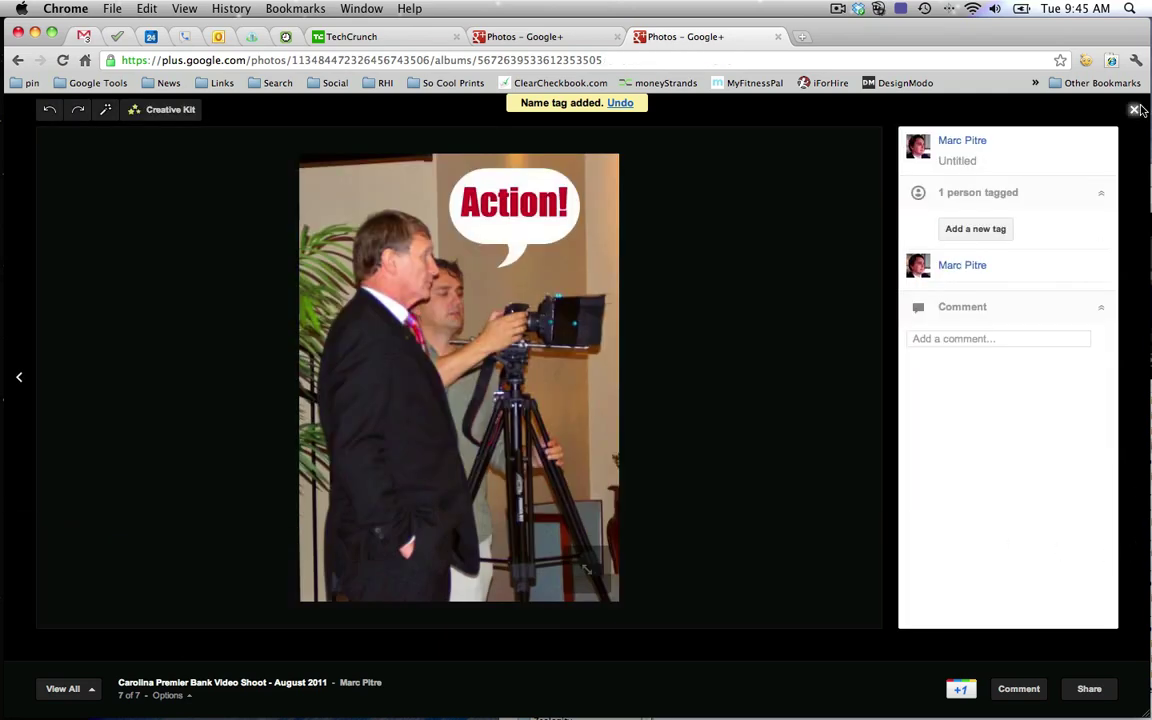
Close the photo viewer to see the 7-photo album grid with the new Action! copy.
click(1136, 109)
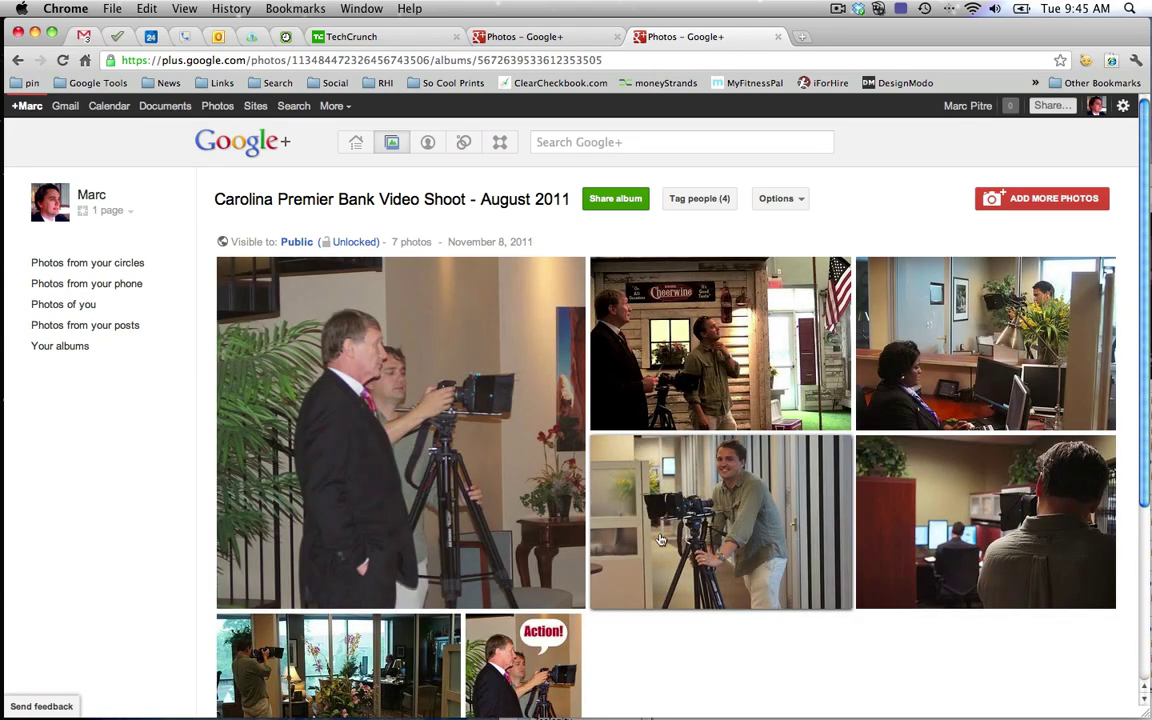
mouse_move(532, 684)
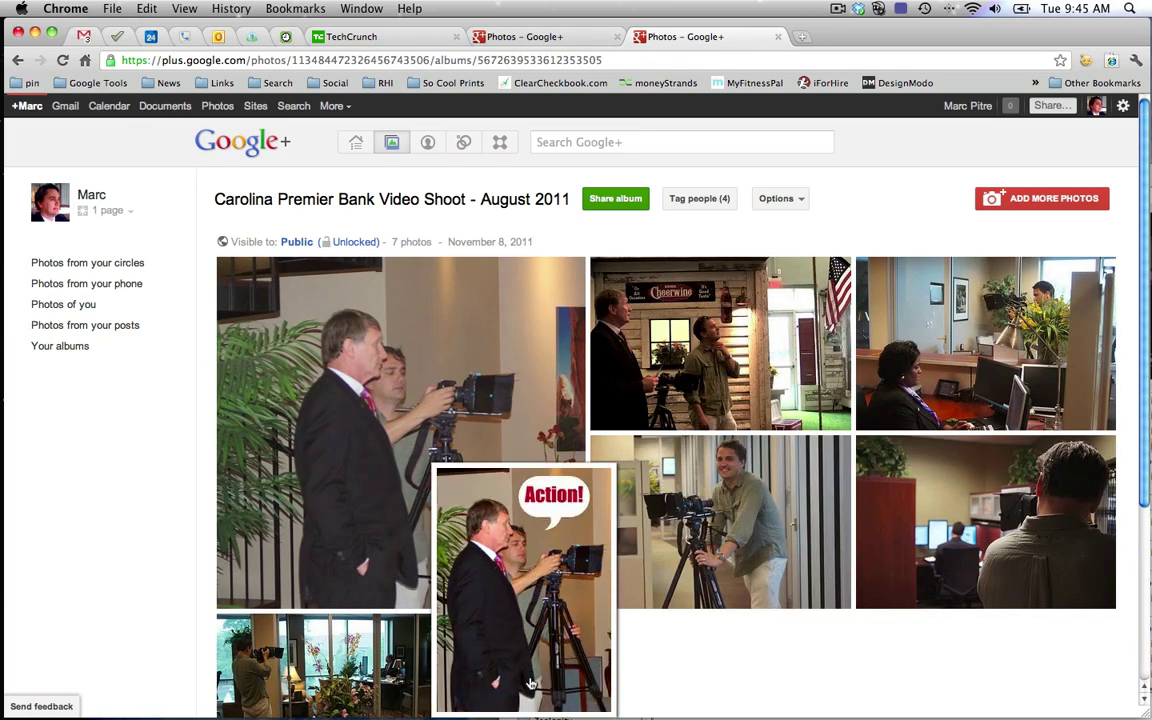
mouse_move(395, 393)
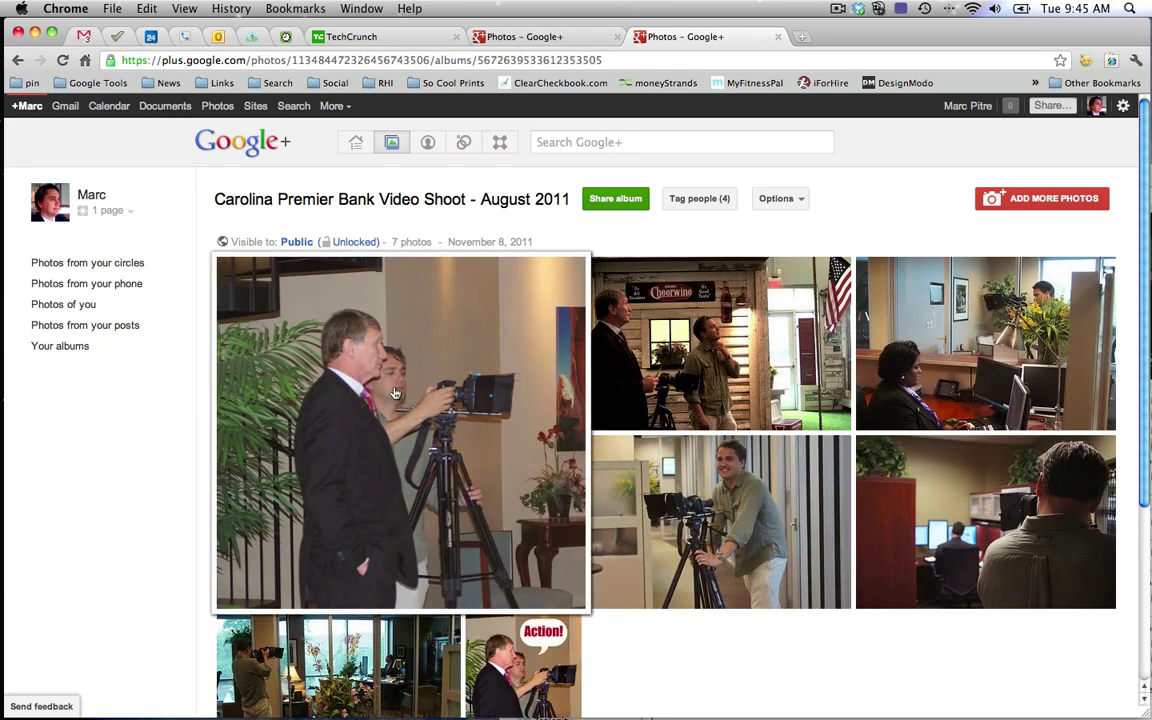
mouse_move(516, 651)
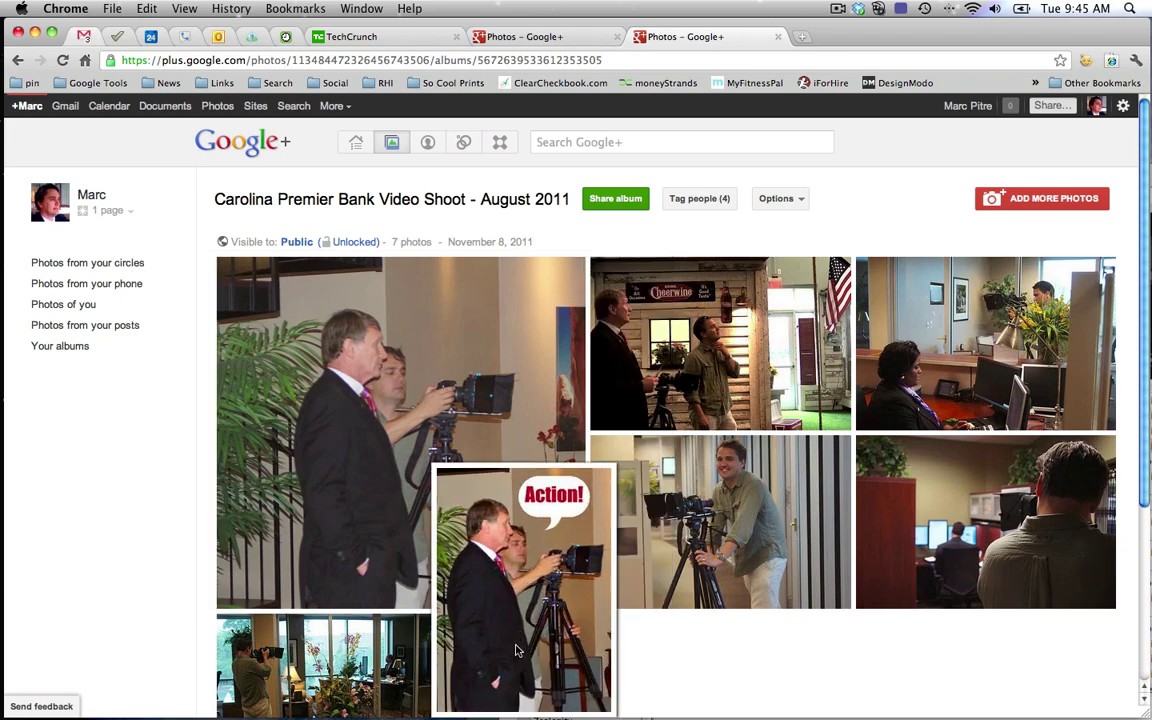